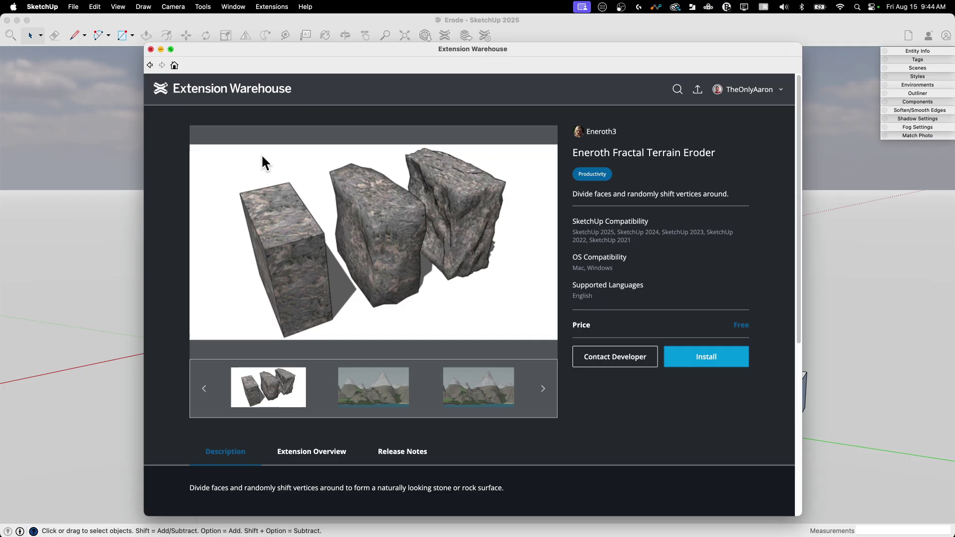
Close the Extension Warehouse and run Erode on the whole first box with 2 iterations, pointyness 0.5 and Move set to No.
{"action": "left_click", "coordinate": [150, 49]}
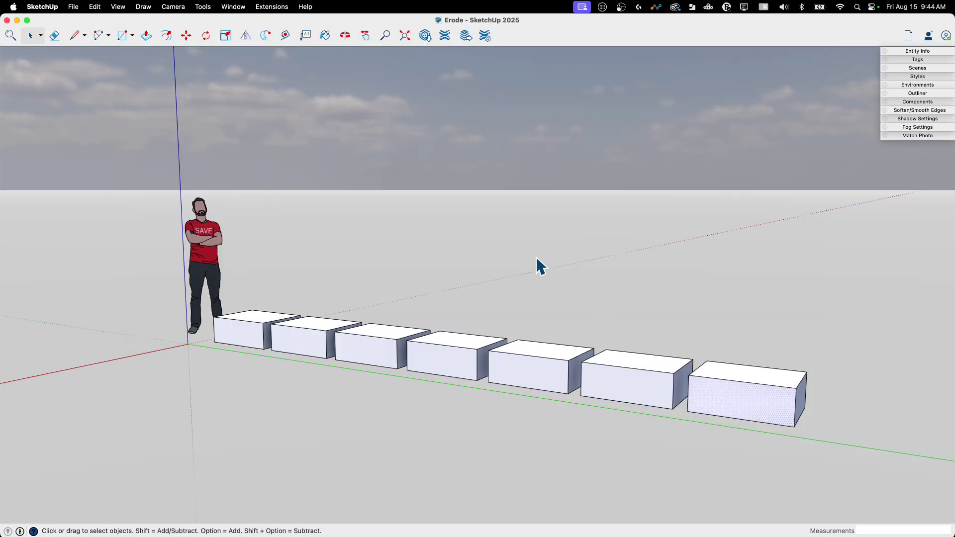
{"action": "middle_click_drag", "start_coordinate": [480, 156], "coordinate": [463, 165]}
{"action": "scroll", "coordinate": [462, 170], "scroll_direction": "up", "scroll_amount": 8}
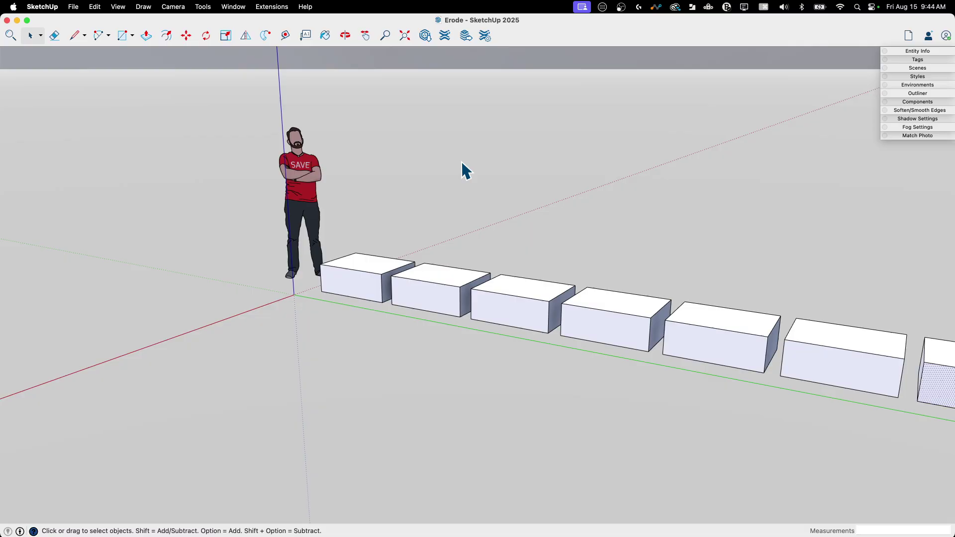
{"action": "left_click", "coordinate": [371, 319]}
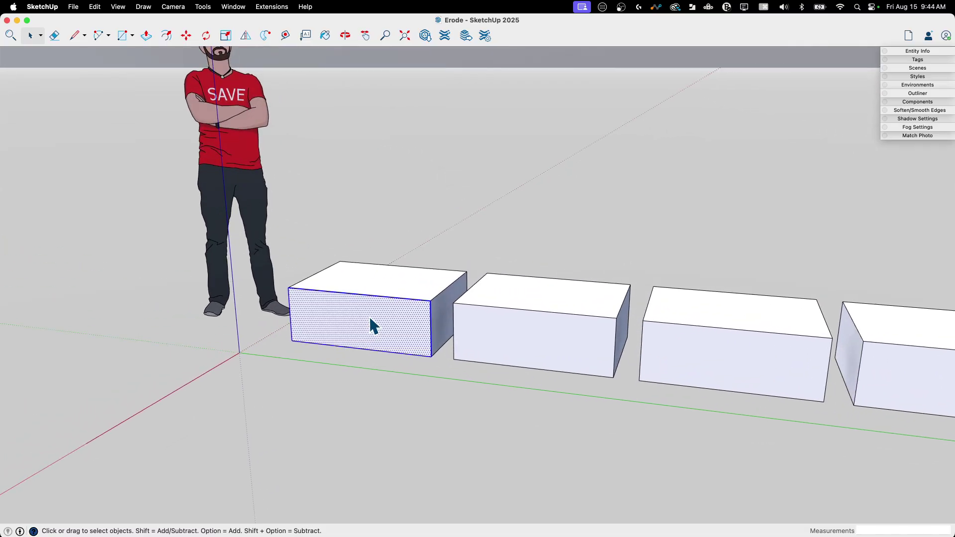
{"action": "middle_click_drag", "start_coordinate": [405, 291], "coordinate": [369, 262]}
{"action": "left_click_drag", "start_coordinate": [302, 216], "coordinate": [467, 380]}
{"action": "middle_click_drag", "start_coordinate": [467, 379], "coordinate": [422, 74]}
{"action": "left_click", "coordinate": [273, 7]}
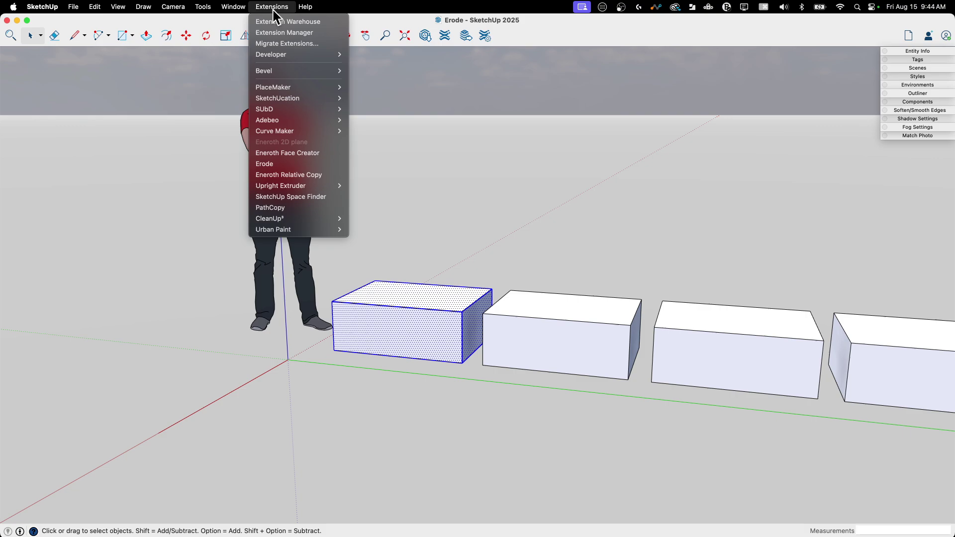
{"action": "left_click", "coordinate": [290, 165]}
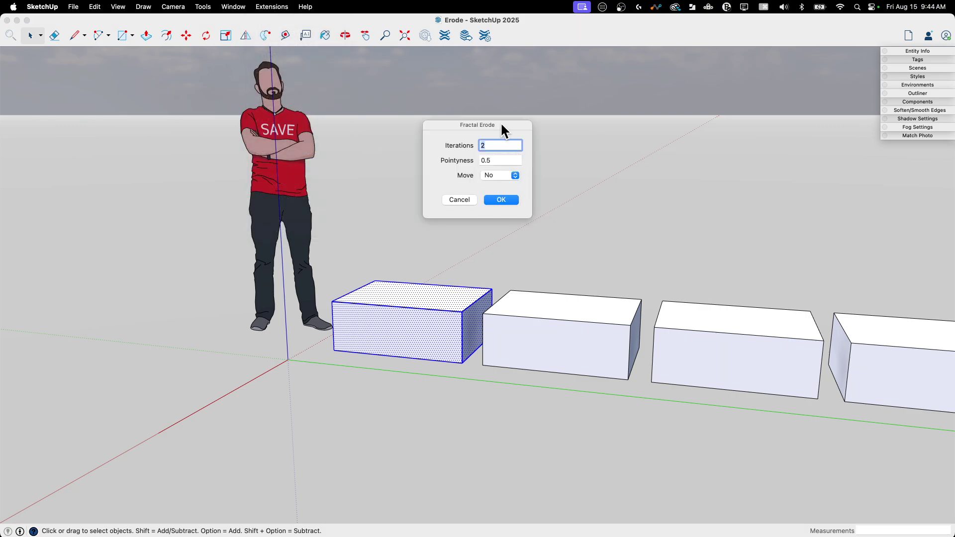
{"action": "left_click_drag", "start_coordinate": [502, 128], "coordinate": [489, 75]}
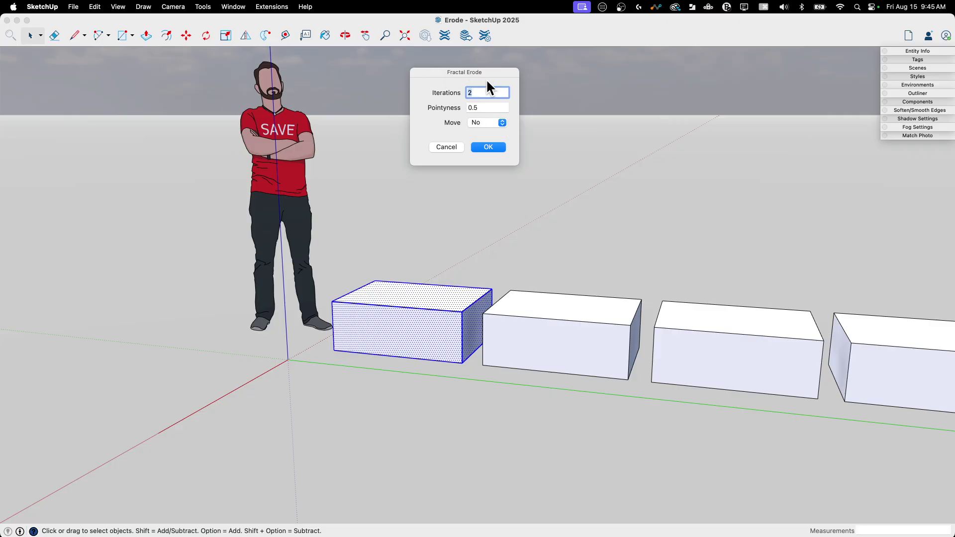
{"action": "left_click", "coordinate": [488, 146]}
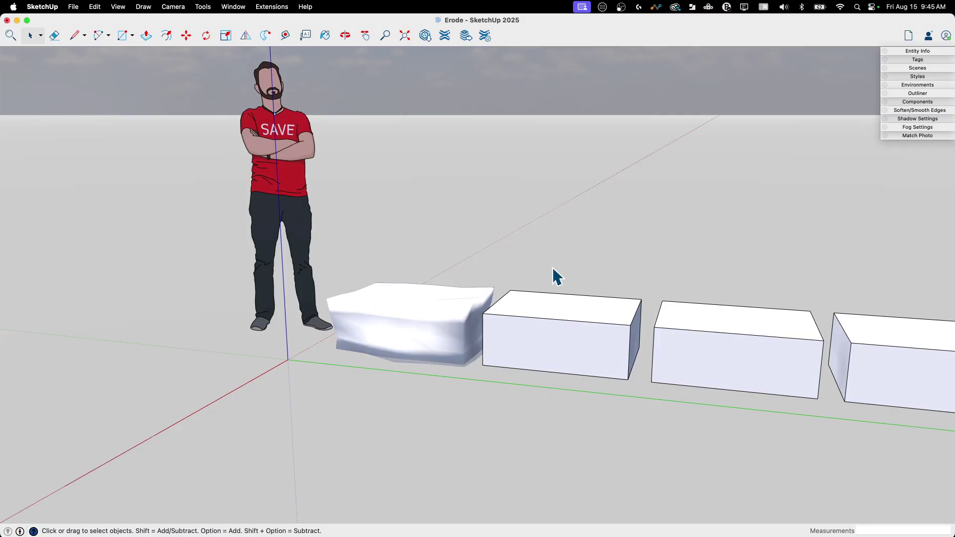
Turn on hidden geometry and inspect the subdivided mesh of the eroded first box.
{"action": "scroll", "coordinate": [507, 376], "scroll_direction": "left", "scroll_amount": 15}
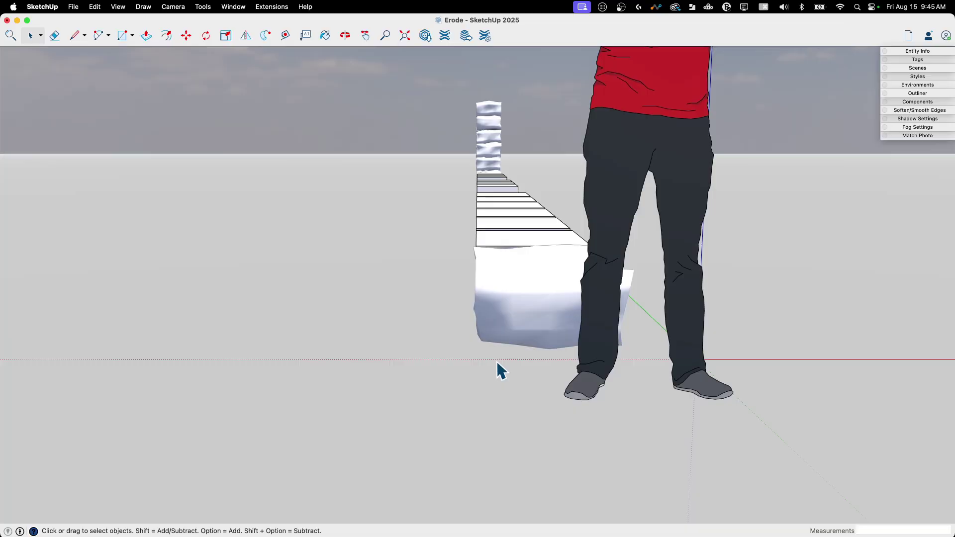
{"action": "scroll", "coordinate": [496, 360], "scroll_direction": "left", "scroll_amount": 15}
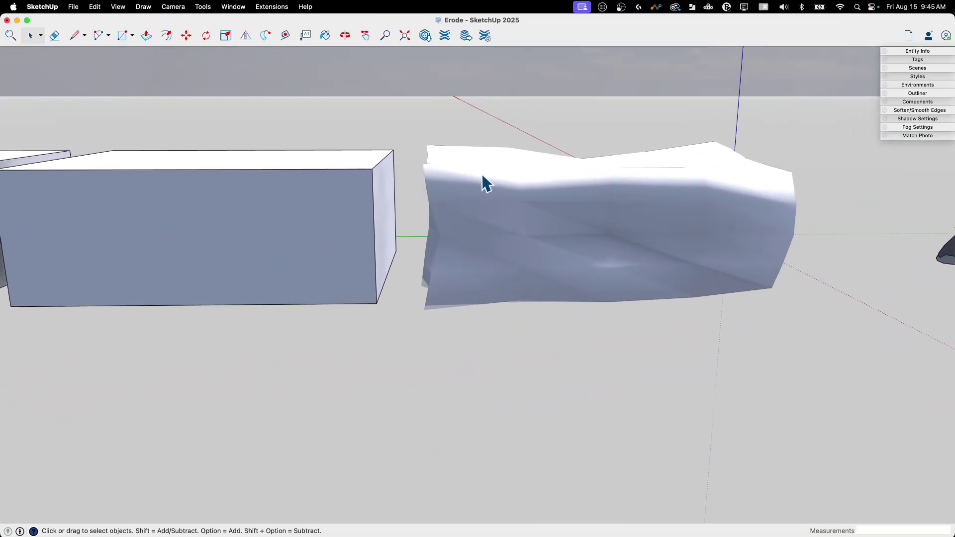
{"action": "scroll", "coordinate": [483, 177], "scroll_direction": "left", "scroll_amount": 15}
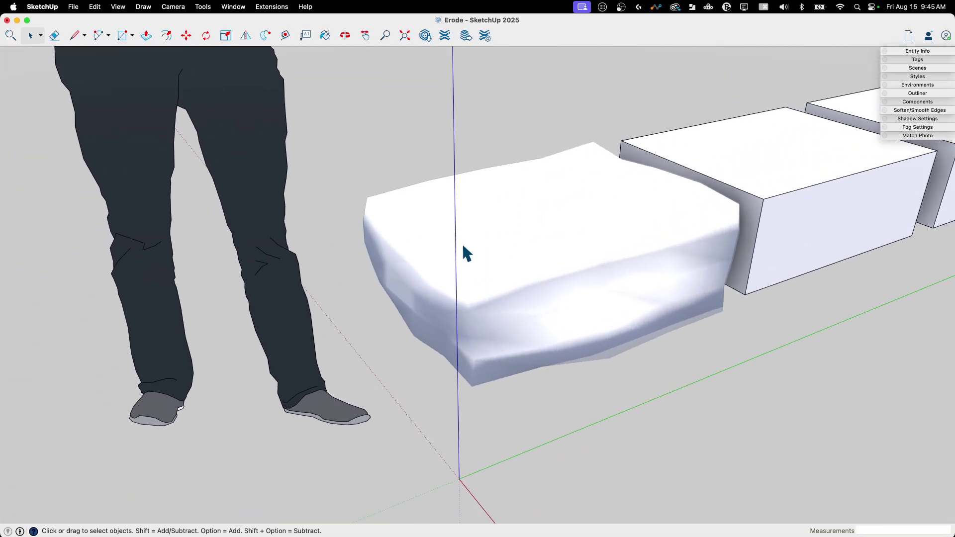
{"action": "scroll", "coordinate": [489, 273], "scroll_direction": "down", "scroll_amount": 15}
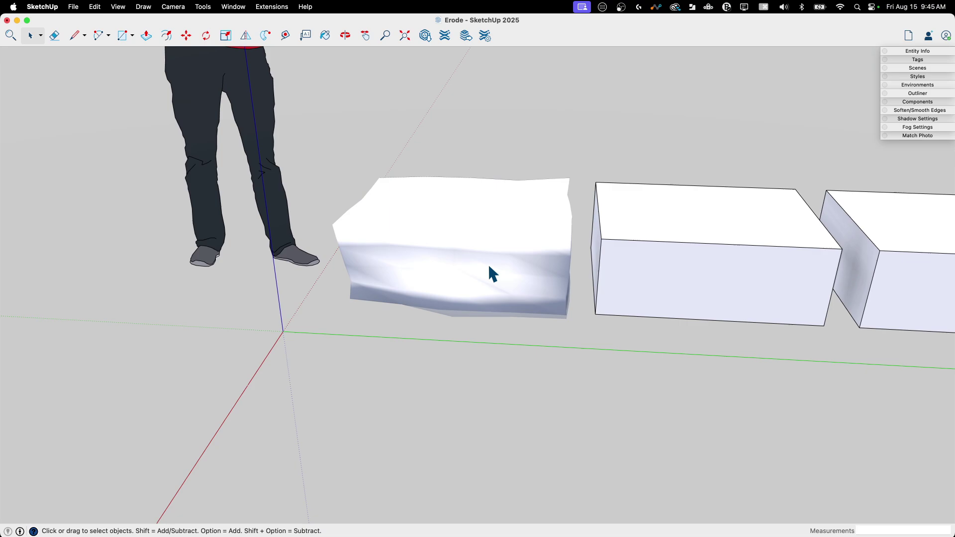
{"action": "scroll", "coordinate": [488, 272], "scroll_direction": "up", "scroll_amount": 15}
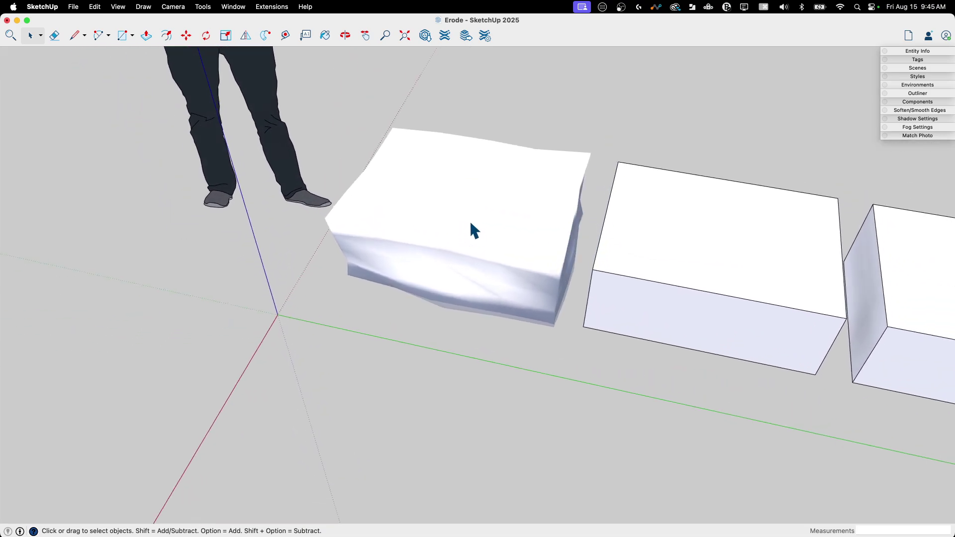
{"action": "scroll", "coordinate": [471, 229], "scroll_direction": "up", "scroll_amount": 2}
{"action": "left_click", "coordinate": [118, 7]}
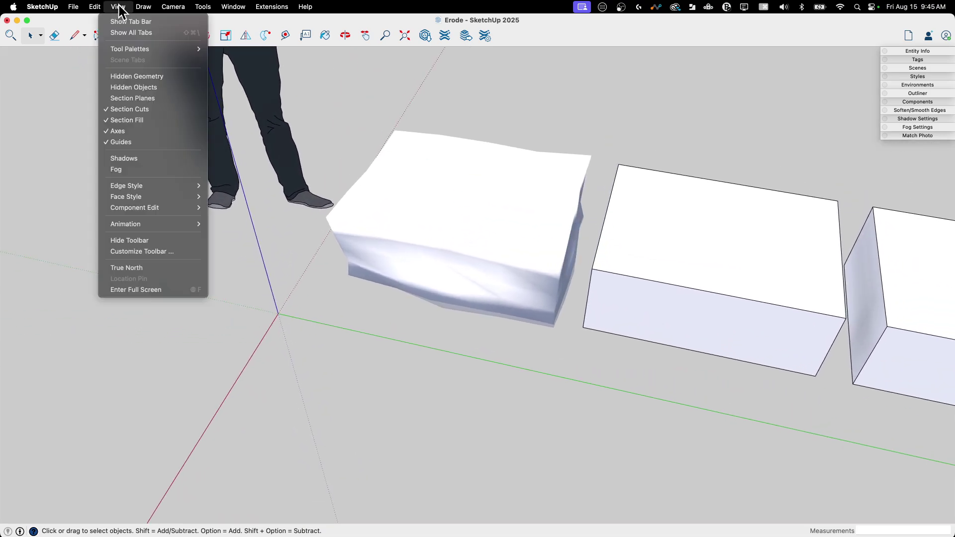
{"action": "left_click", "coordinate": [146, 76]}
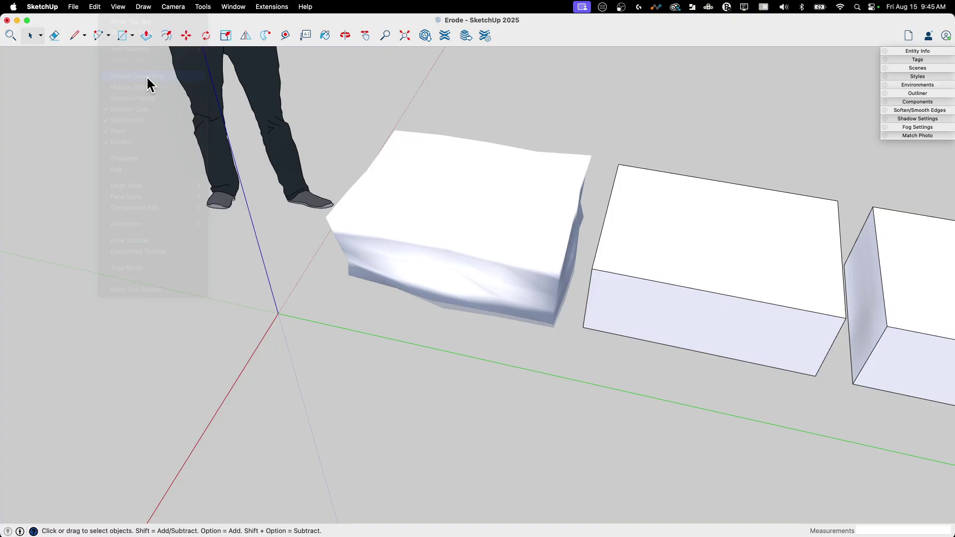
{"action": "scroll", "coordinate": [534, 266], "scroll_direction": "right", "scroll_amount": 10}
{"action": "scroll", "coordinate": [538, 264], "scroll_direction": "right", "scroll_amount": 3}
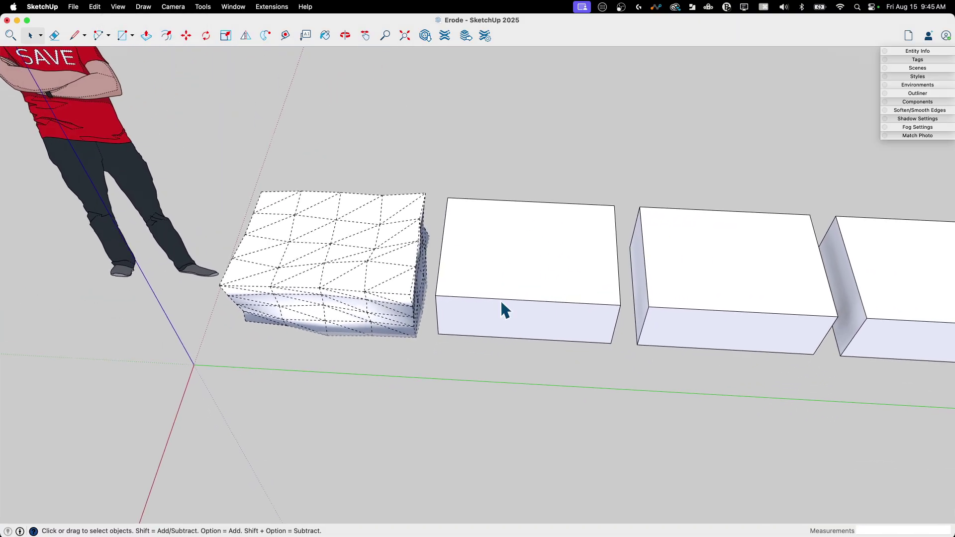
{"action": "scroll", "coordinate": [388, 247], "scroll_direction": "up", "scroll_amount": 5}
{"action": "scroll", "coordinate": [293, 117], "scroll_direction": "down", "scroll_amount": 3}
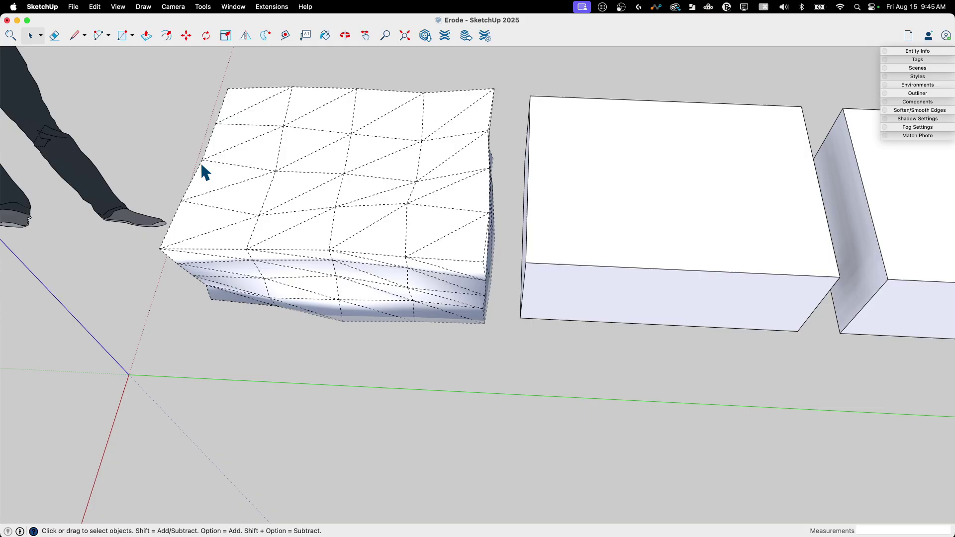
{"action": "middle_click_drag", "start_coordinate": [277, 213], "coordinate": [283, 169]}
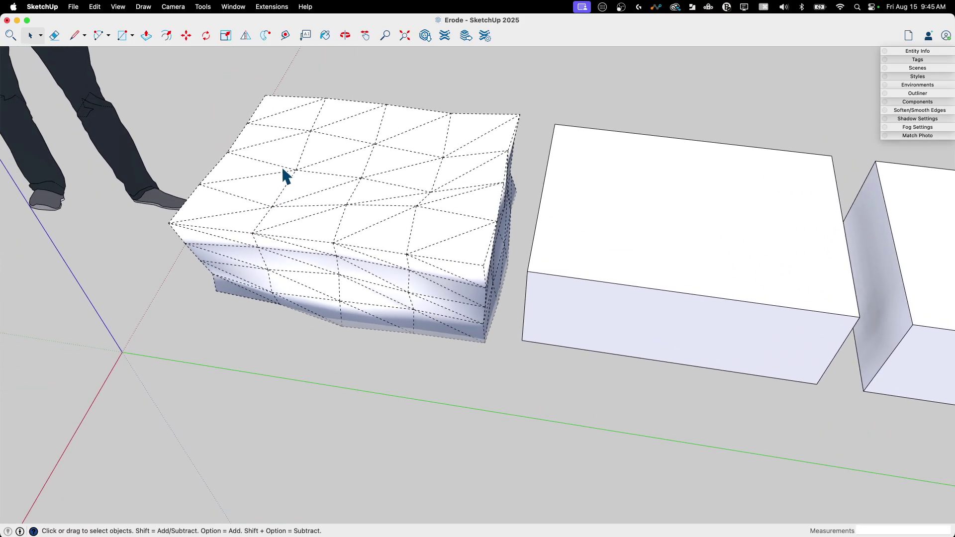
{"action": "middle_click_drag", "start_coordinate": [331, 209], "coordinate": [483, 214]}
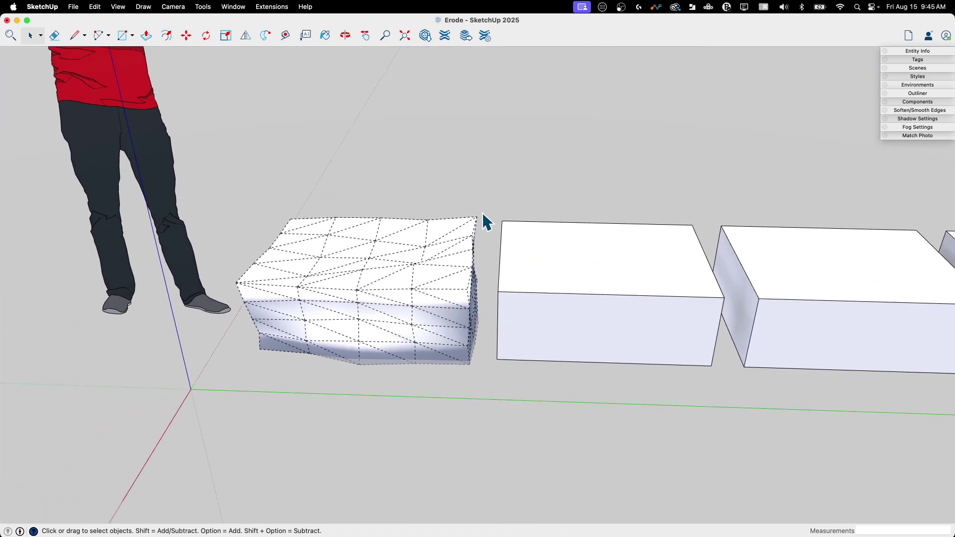
Run Erode on the whole second box with 1 iteration, pointyness 0.5 and Move set to No.
{"action": "left_click_drag", "start_coordinate": [670, 390], "coordinate": [684, 419]}
{"action": "left_click", "coordinate": [644, 386]}
{"action": "triple_click", "coordinate": [622, 336]}
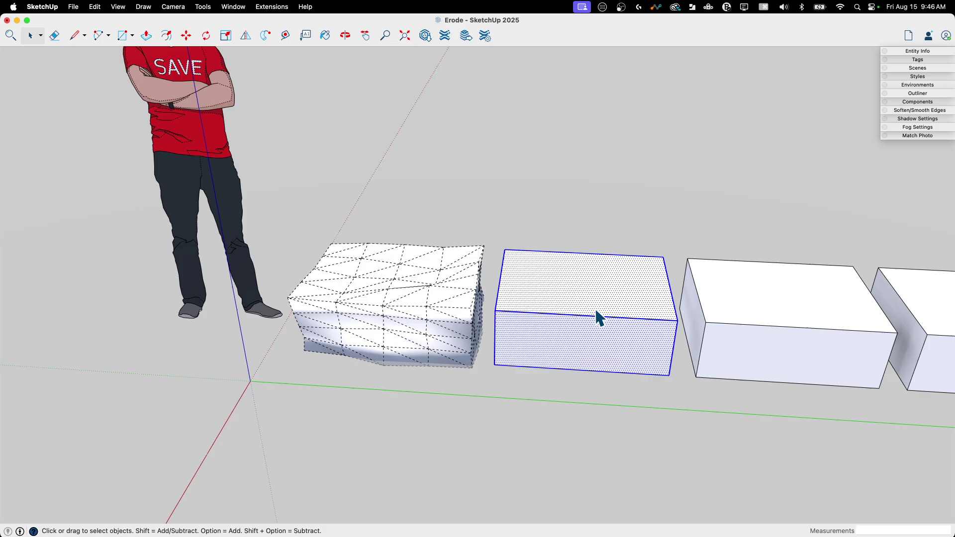
{"action": "middle_click_drag", "start_coordinate": [599, 318], "coordinate": [324, 320]}
{"action": "scroll", "coordinate": [321, 316], "scroll_direction": "up", "scroll_amount": 4}
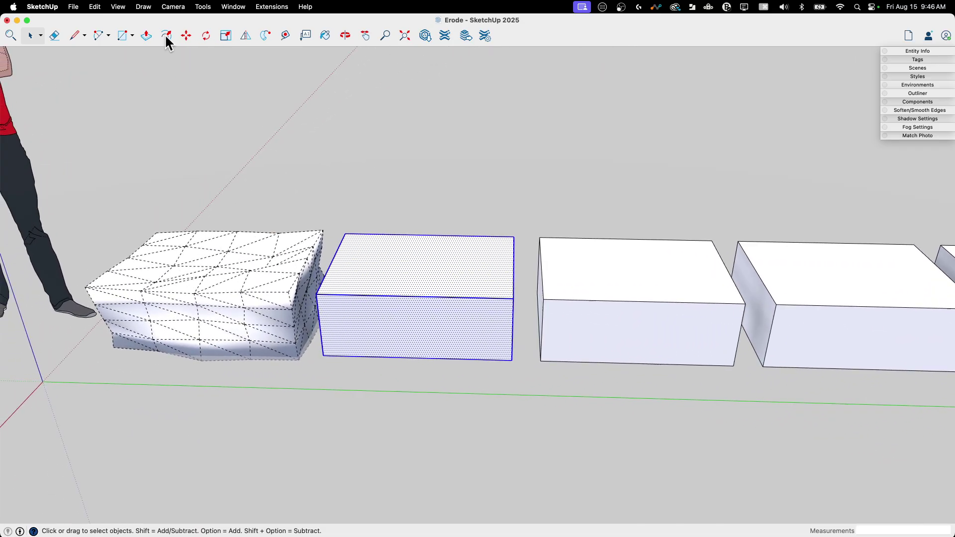
{"action": "left_click", "coordinate": [272, 7]}
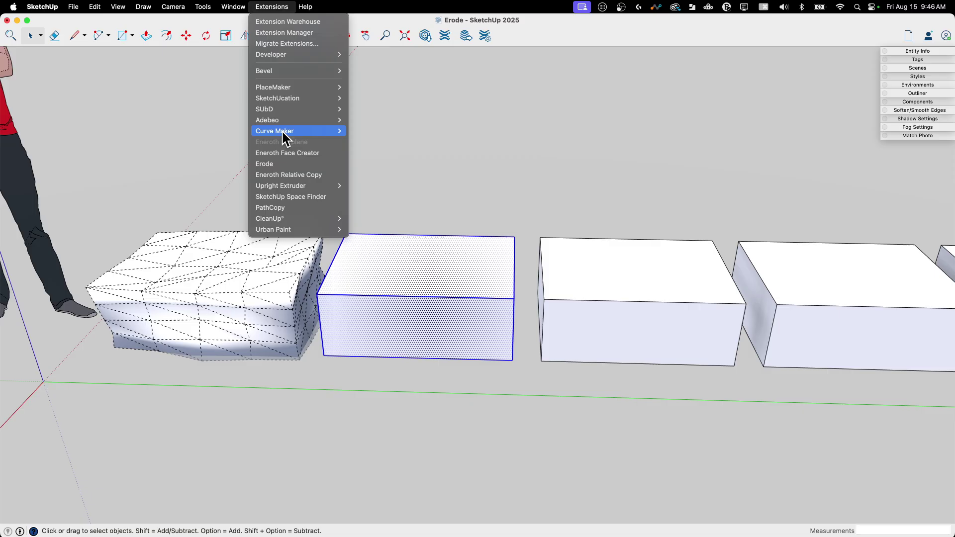
{"action": "left_click", "coordinate": [279, 163]}
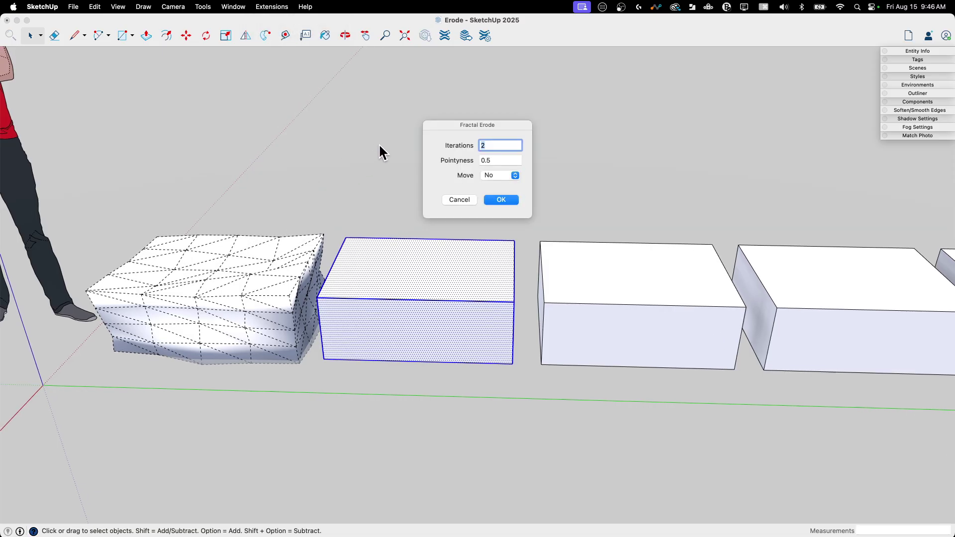
{"action": "type", "text": "1"}
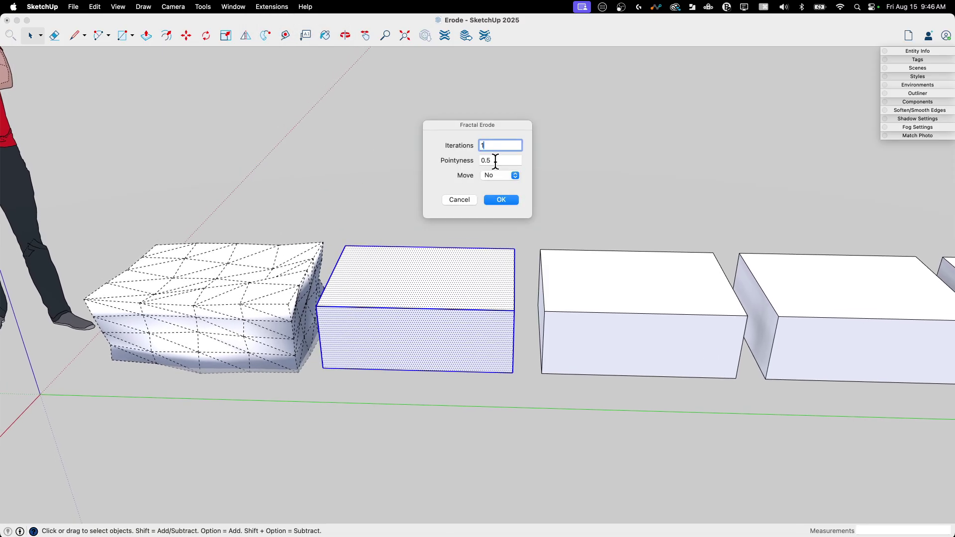
{"action": "left_click", "coordinate": [491, 160]}
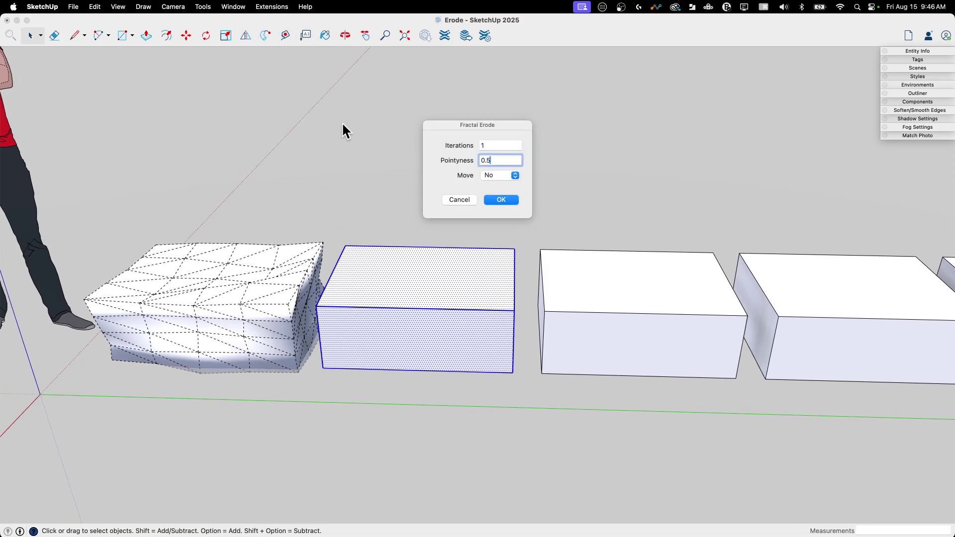
{"action": "left_click", "coordinate": [499, 199]}
{"action": "mouse_move", "coordinate": [493, 200]}
{"action": "middle_mouse_down"}
{"action": "mouse_move", "coordinate": [411, 262]}
{"action": "mouse_move", "coordinate": [485, 211]}
{"action": "middle_mouse_up"}
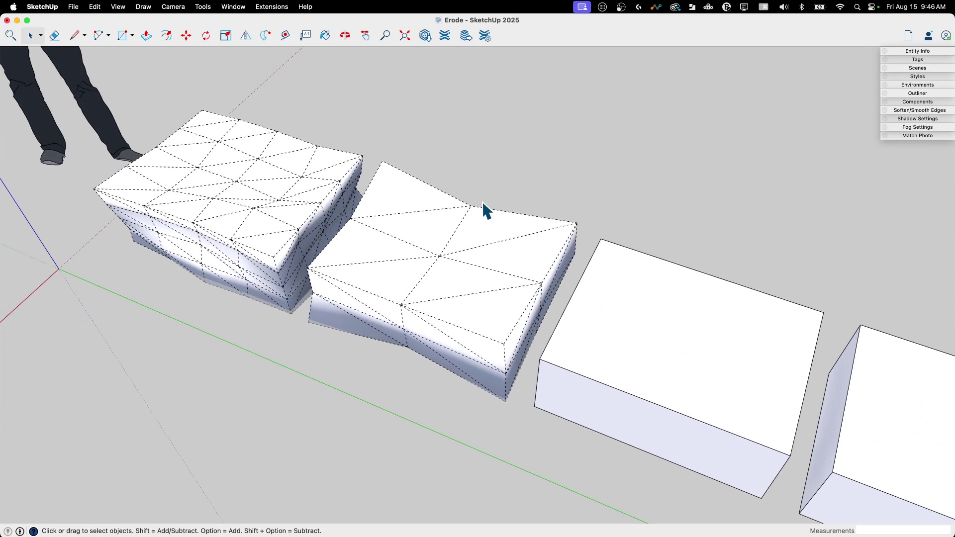
Run Erode on the whole third box in the row with 1 iteration and Move set to No.
{"action": "middle_click_drag", "start_coordinate": [576, 307], "coordinate": [378, 272]}
{"action": "middle_click_drag", "start_coordinate": [434, 257], "coordinate": [486, 215]}
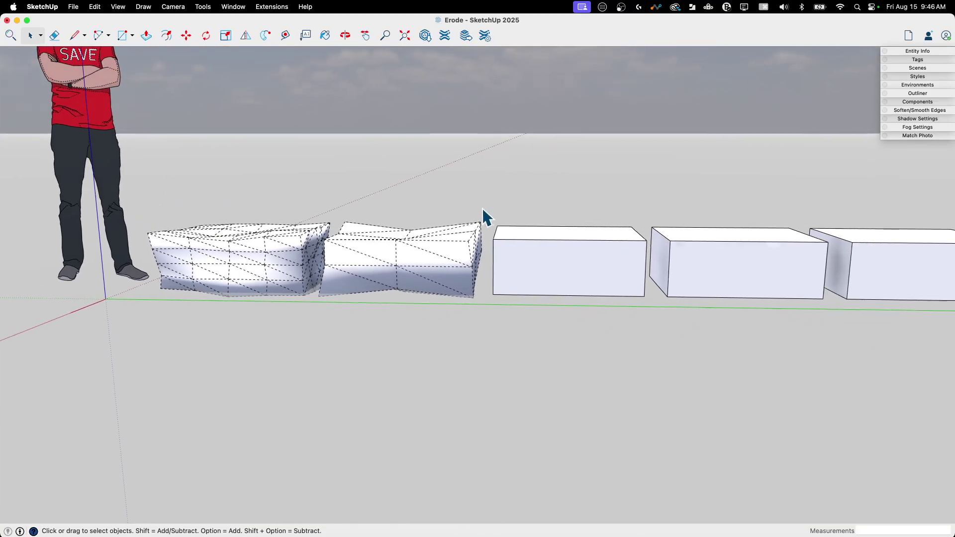
{"action": "left_click_drag", "start_coordinate": [478, 196], "coordinate": [512, 288]}
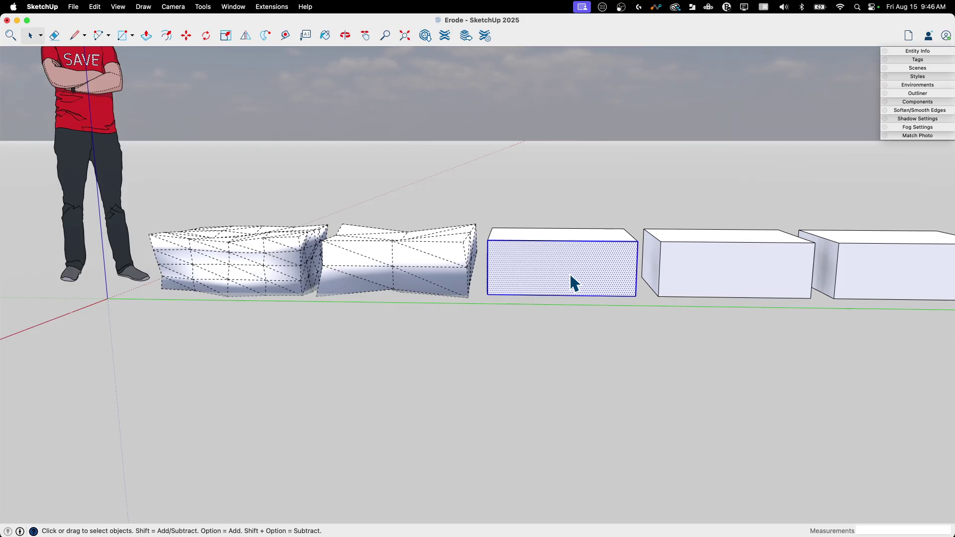
{"action": "middle_click_drag", "start_coordinate": [575, 283], "coordinate": [273, 7]}
{"action": "left_click", "coordinate": [267, 7]}
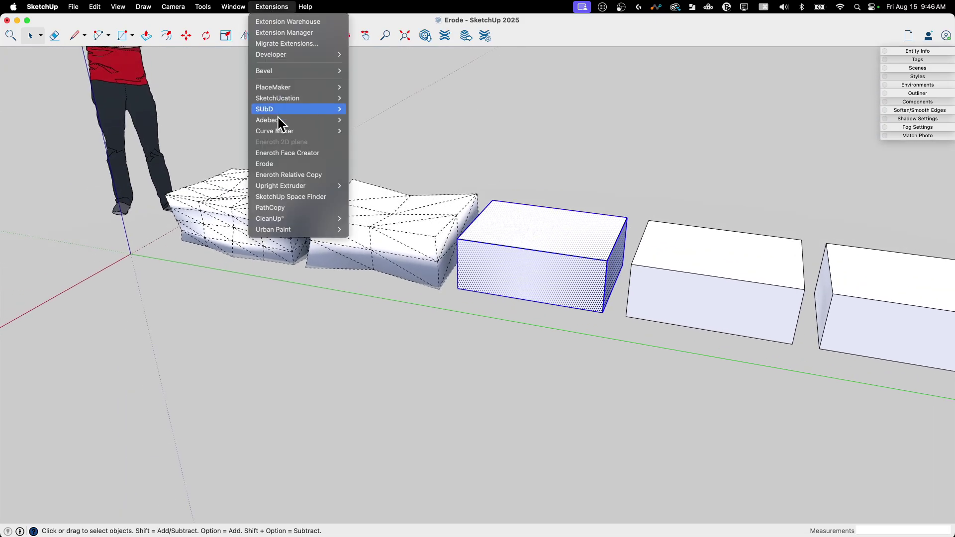
{"action": "left_click", "coordinate": [279, 162]}
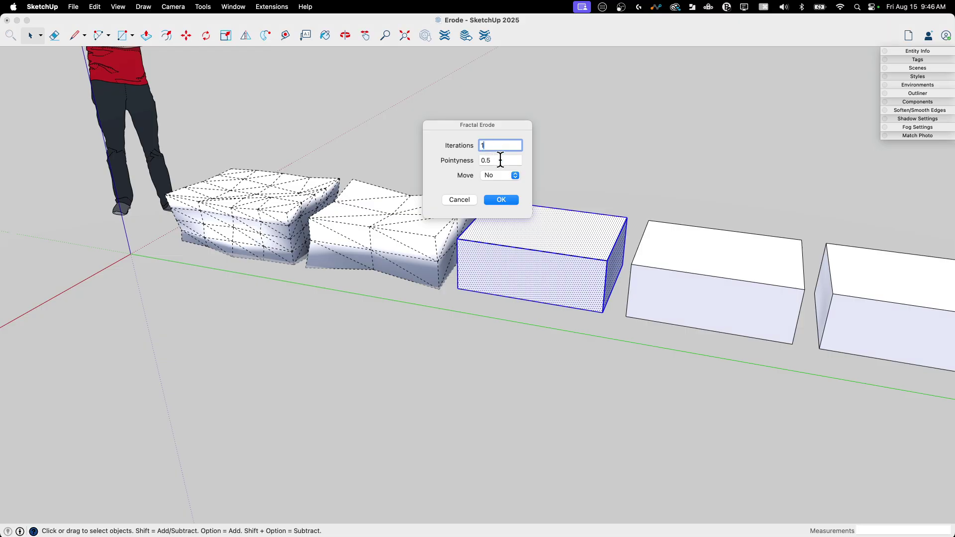
{"action": "left_click", "coordinate": [499, 201]}
Run Erode on the whole fourth box with 1 iteration, pointyness 0.5 and Move set to Yes.
{"action": "middle_click_drag", "start_coordinate": [651, 184], "coordinate": [449, 172]}
{"action": "middle_click_drag", "start_coordinate": [370, 188], "coordinate": [426, 211]}
{"action": "left_click", "coordinate": [435, 223]}
{"action": "left_click", "coordinate": [254, 6]}
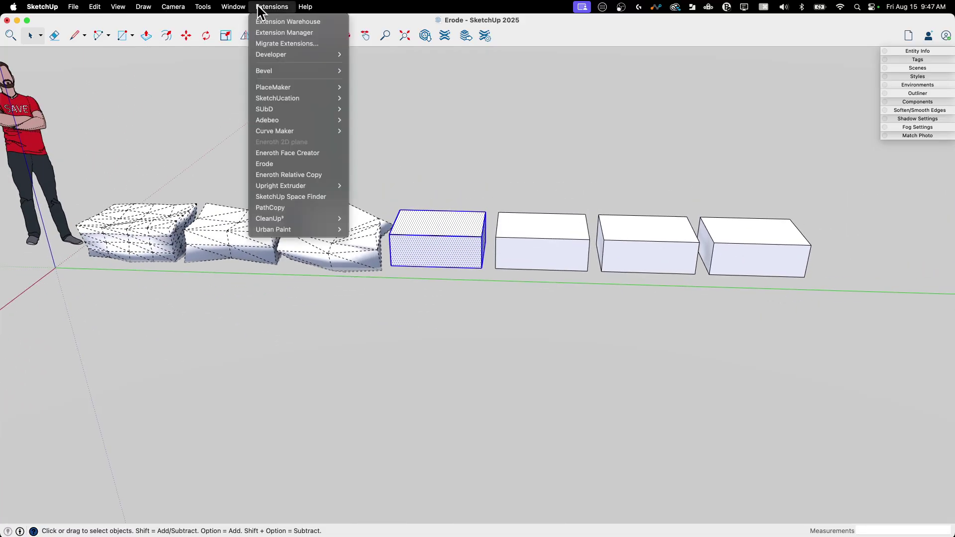
{"action": "left_click", "coordinate": [270, 160]}
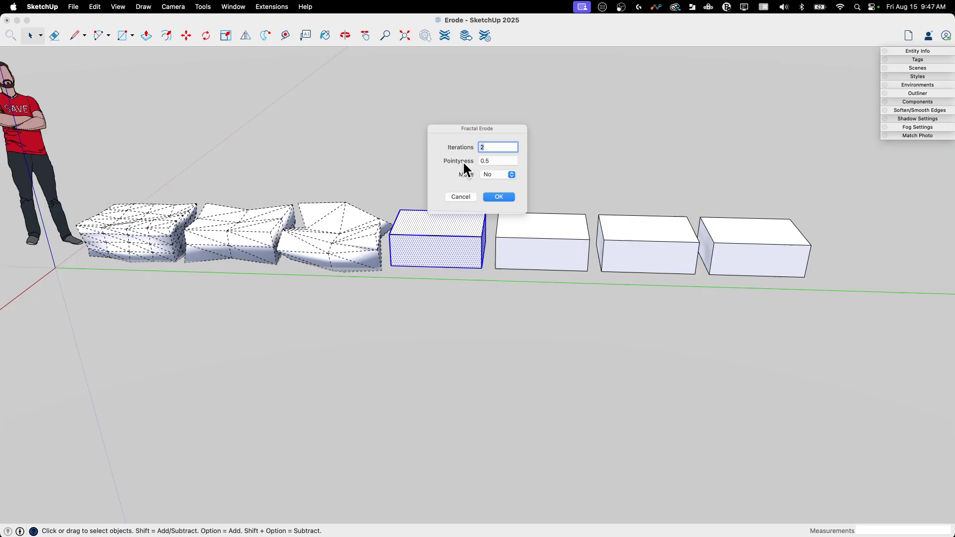
{"action": "left_click", "coordinate": [515, 175]}
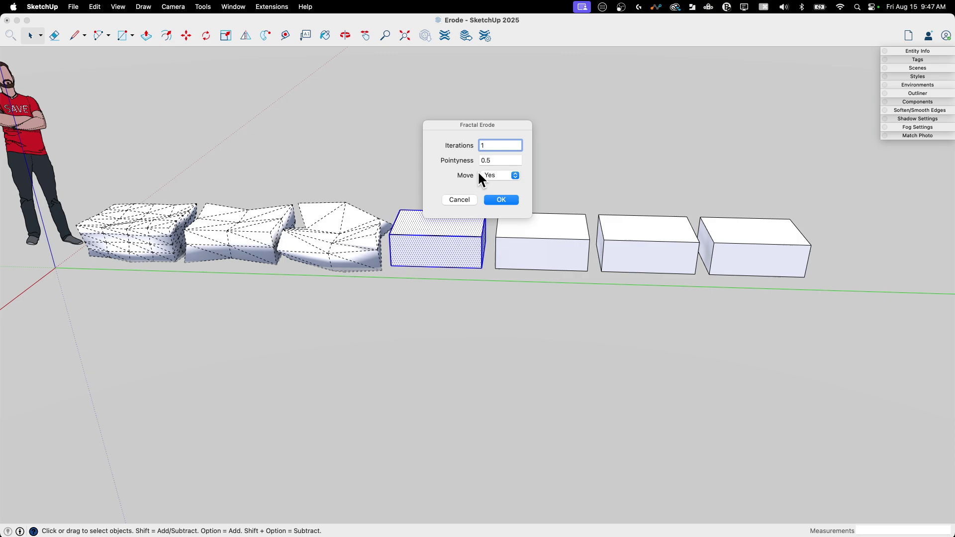
{"action": "left_click", "coordinate": [501, 200]}
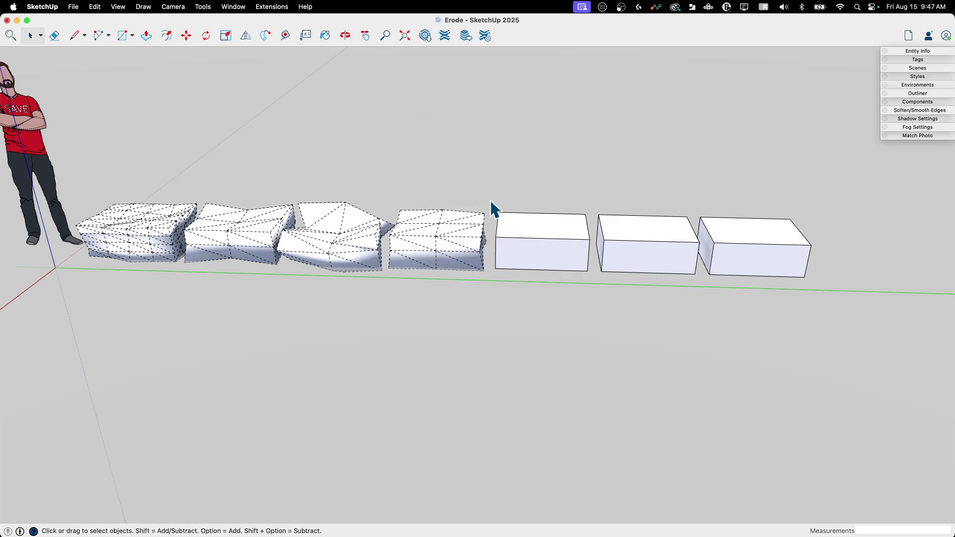
Run Erode on the whole fifth box in the row with 1 iteration and a changed pointyness.
{"action": "middle_click_drag", "start_coordinate": [490, 209], "coordinate": [456, 238]}
{"action": "left_click", "coordinate": [552, 238]}
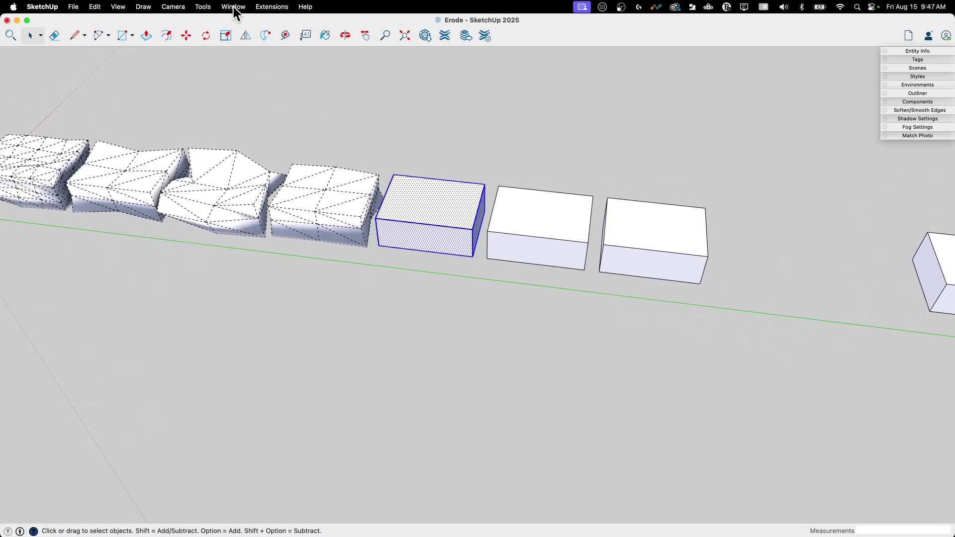
{"action": "left_click", "coordinate": [234, 7]}
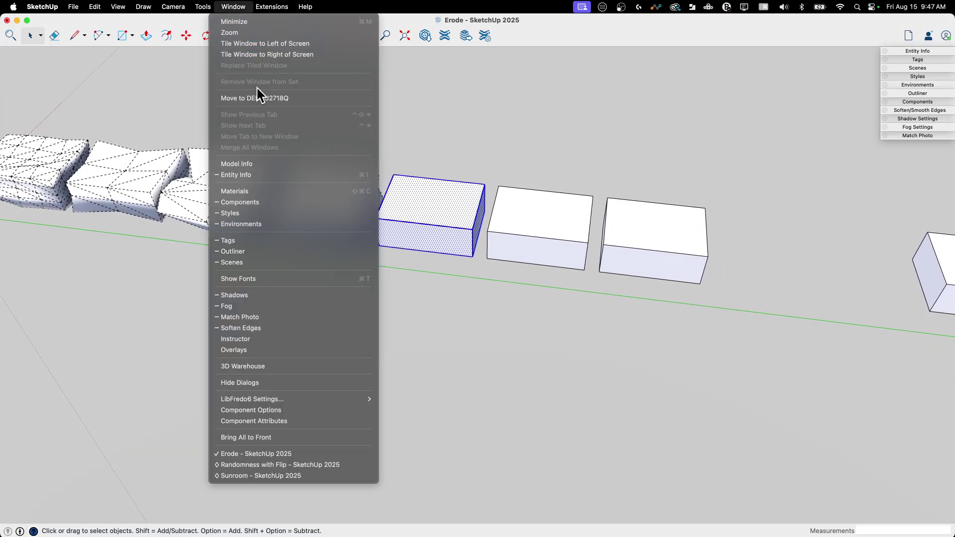
{"action": "mouse_move", "coordinate": [281, 7]}
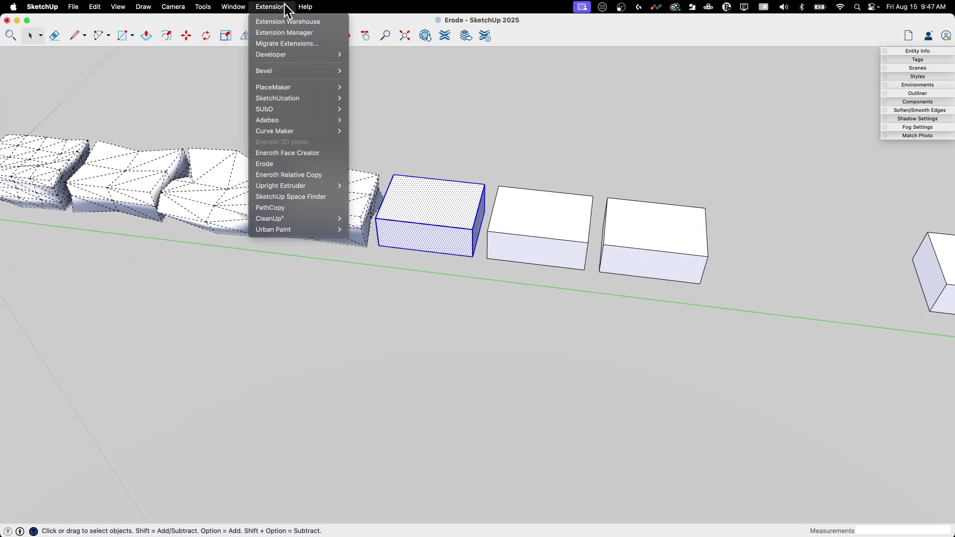
{"action": "left_click", "coordinate": [276, 165]}
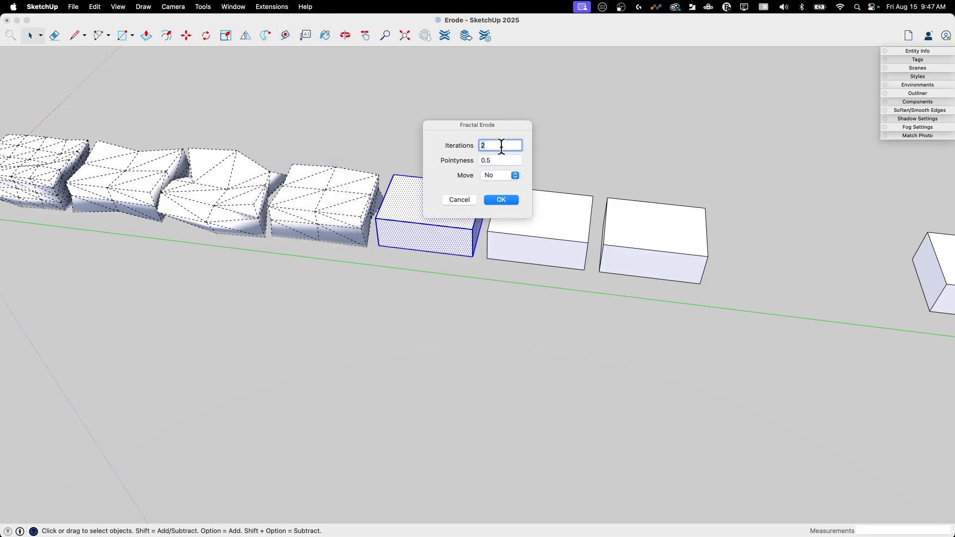
{"action": "type", "text": "1"}
{"action": "left_click", "coordinate": [497, 160]}
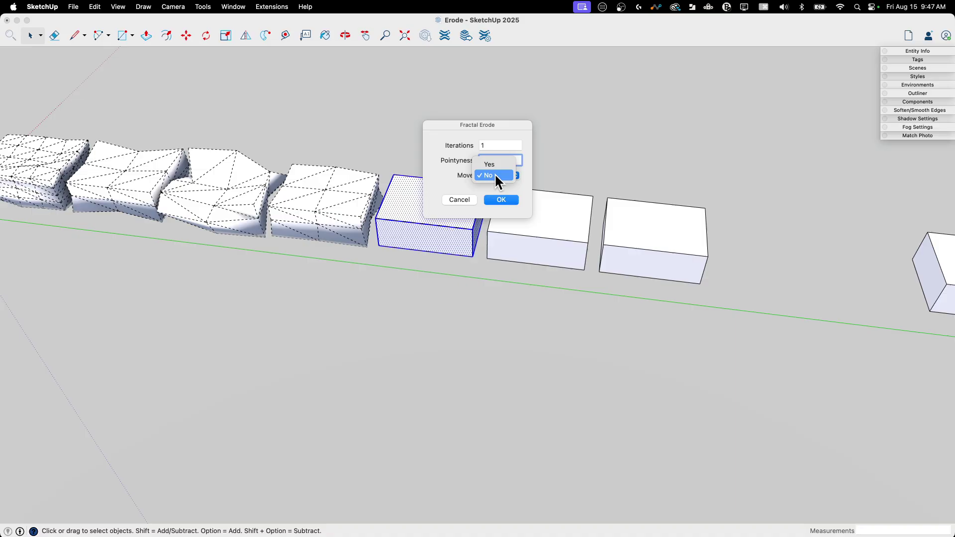
{"action": "left_click", "coordinate": [501, 200]}
Run Erode on the whole sixth box in the row with 4 iterations, pointyness 0.5 and Move set to No.
{"action": "middle_click_drag", "start_coordinate": [496, 205], "coordinate": [267, 277]}
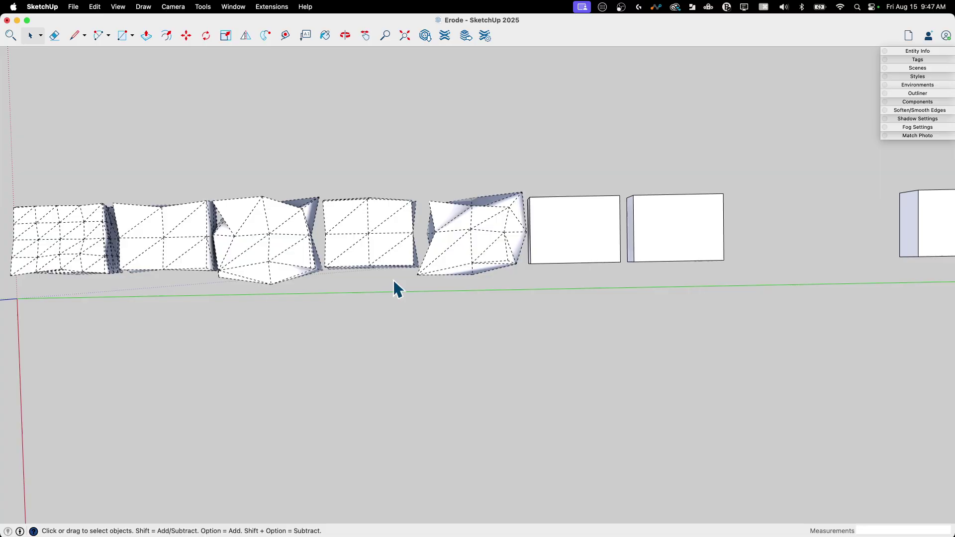
{"action": "middle_click_drag", "start_coordinate": [394, 288], "coordinate": [406, 198]}
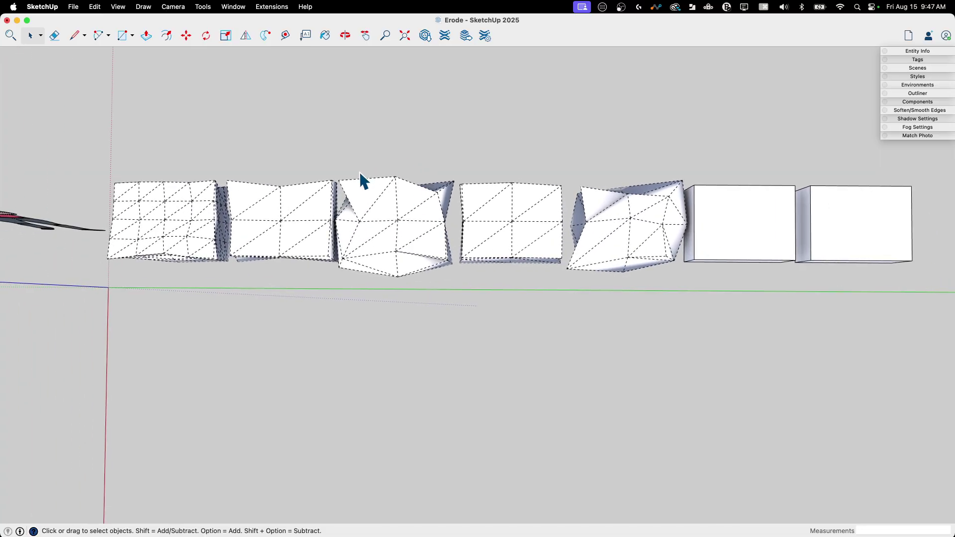
{"action": "middle_click_drag", "start_coordinate": [451, 172], "coordinate": [459, 250]}
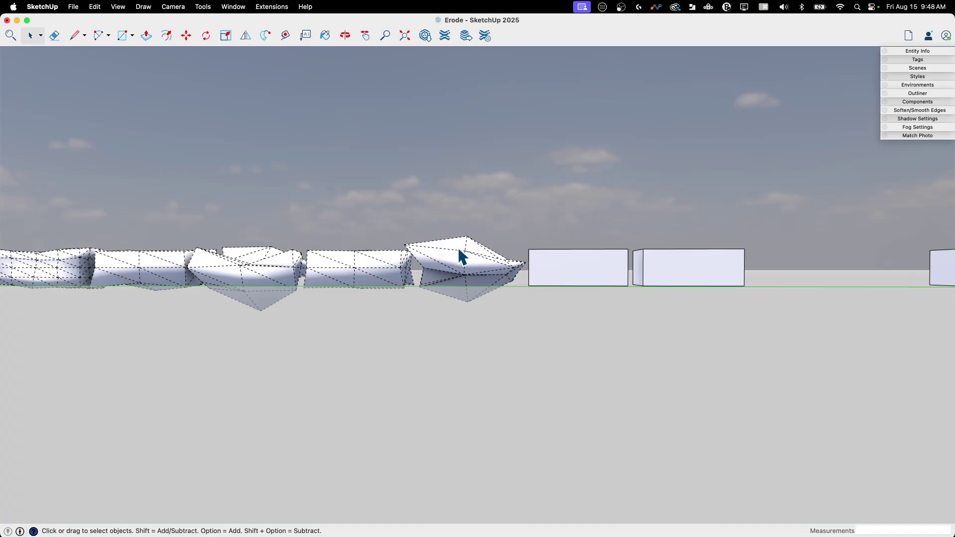
{"action": "middle_click_drag", "start_coordinate": [462, 295], "coordinate": [348, 279]}
{"action": "left_click", "coordinate": [406, 316]}
{"action": "left_click", "coordinate": [234, 6]}
{"action": "mouse_move", "coordinate": [274, 7]}
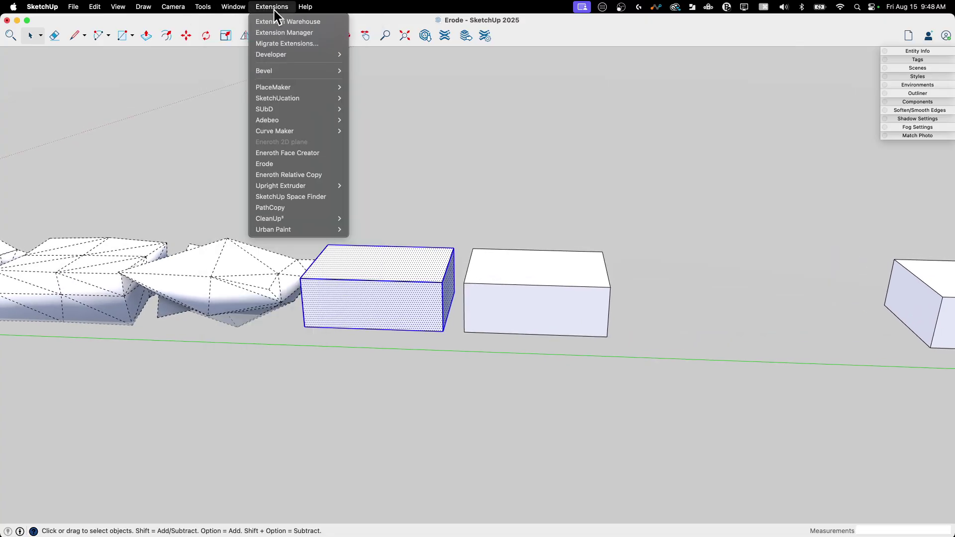
{"action": "left_click", "coordinate": [272, 163]}
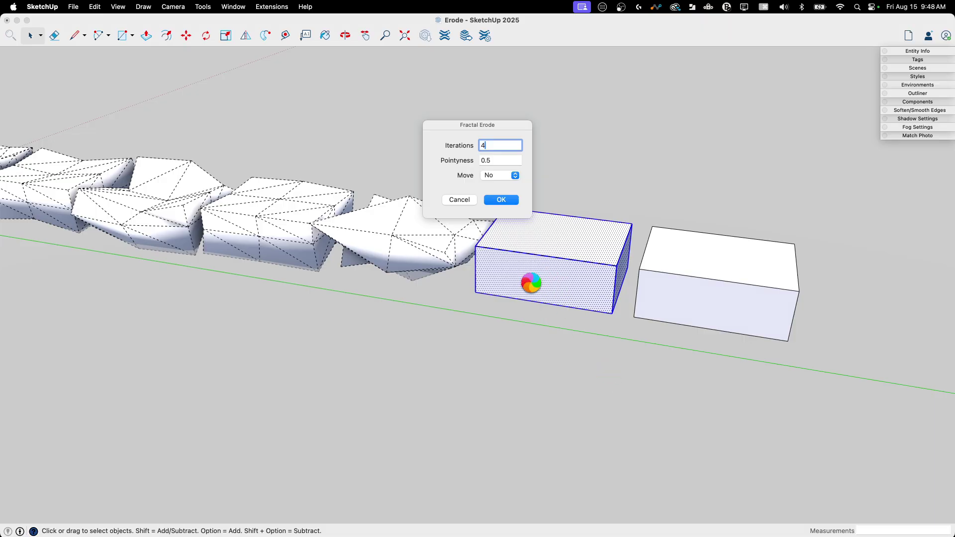
{"action": "type", "text": "4"}
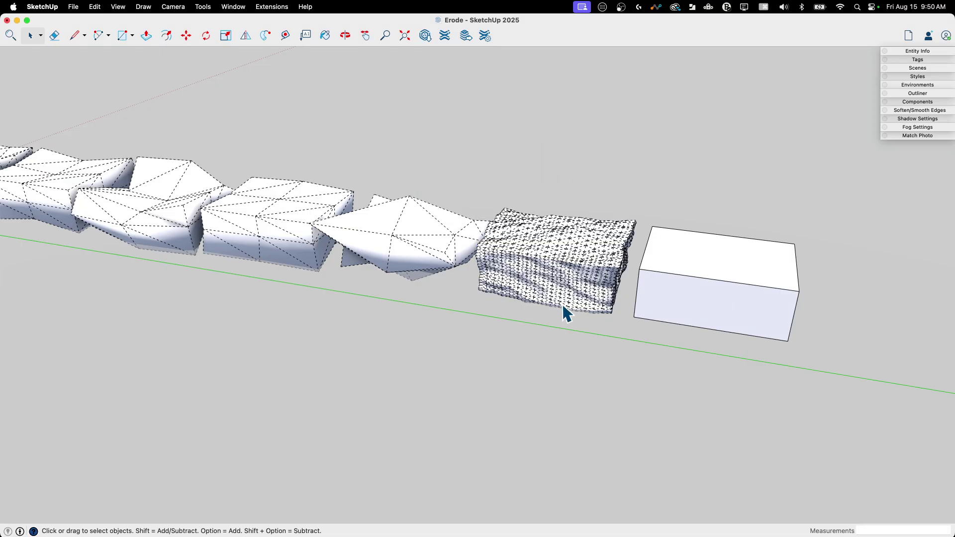
Inspect the sixth box's subdivided mesh up close and turn off hidden geometry to examine its smooth surface.
{"action": "middle_click_drag", "start_coordinate": [563, 304], "coordinate": [458, 214]}
{"action": "scroll", "coordinate": [563, 282], "scroll_direction": "up", "scroll_amount": 5}
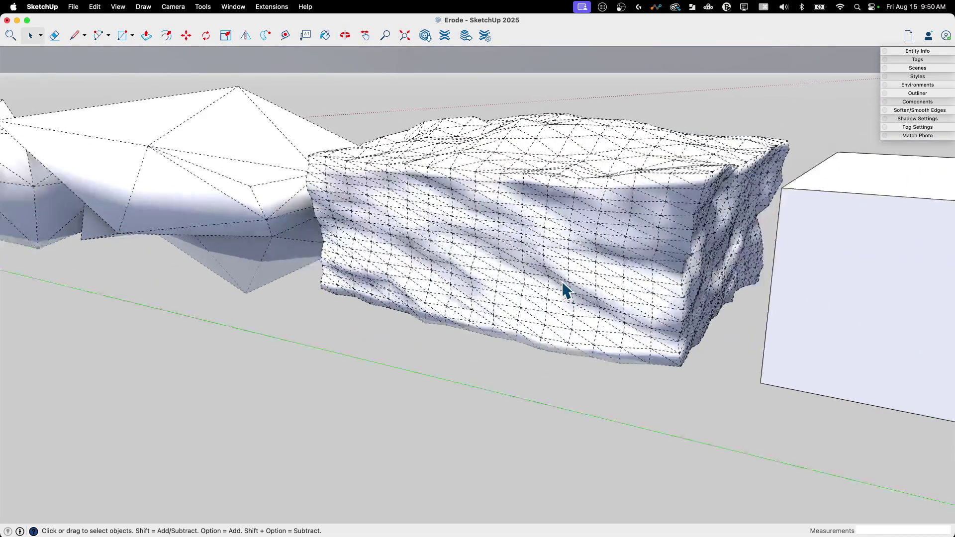
{"action": "middle_click_drag", "start_coordinate": [562, 281], "coordinate": [678, 351]}
{"action": "scroll", "coordinate": [678, 352], "scroll_direction": "down", "scroll_amount": 3}
{"action": "scroll", "coordinate": [673, 305], "scroll_direction": "down", "scroll_amount": 2}
{"action": "middle_click_drag", "start_coordinate": [673, 305], "coordinate": [403, 243]}
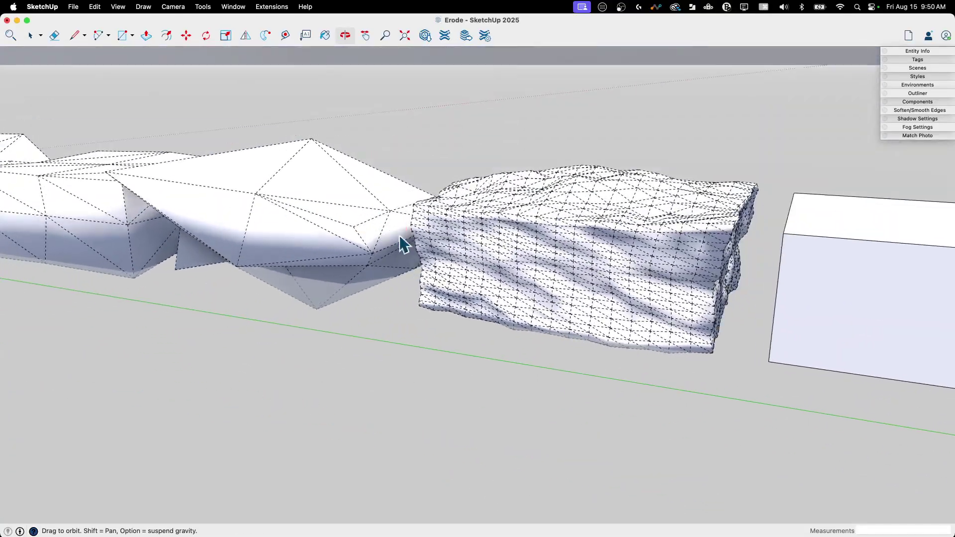
{"action": "left_click", "coordinate": [78, 7]}
{"action": "mouse_move", "coordinate": [99, 9]}
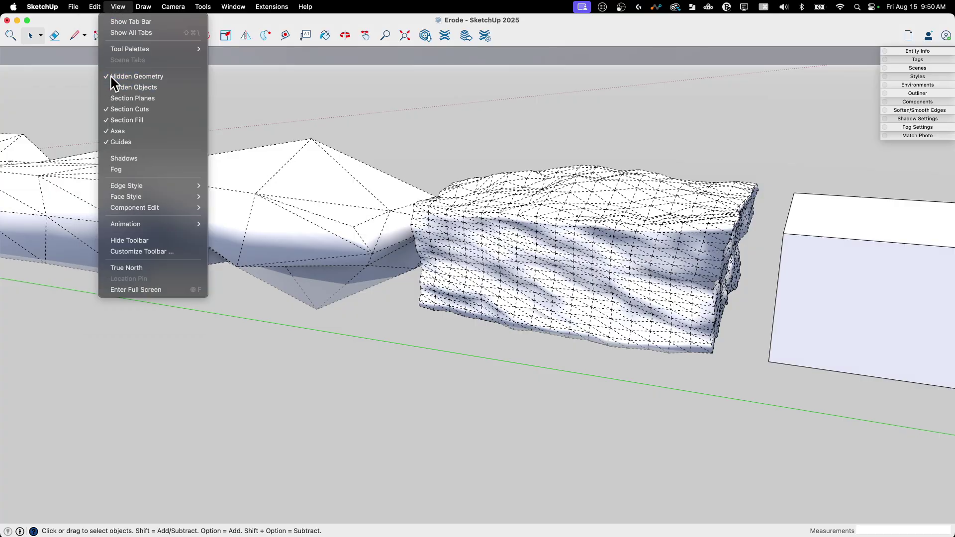
{"action": "left_click", "coordinate": [111, 77]}
{"action": "middle_click_drag", "start_coordinate": [688, 322], "coordinate": [714, 301]}
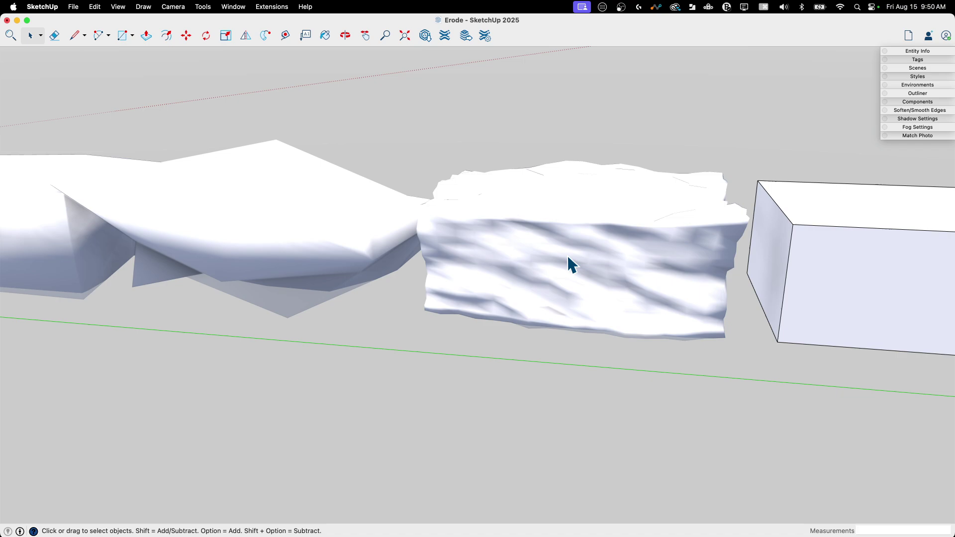
{"action": "middle_click_drag", "start_coordinate": [568, 255], "coordinate": [816, 260]}
{"action": "middle_click_drag", "start_coordinate": [640, 237], "coordinate": [718, 207]}
{"action": "middle_click_drag", "start_coordinate": [513, 224], "coordinate": [740, 299]}
Run Erode on the whole seventh box in the row with 3 iterations, pointyness 1 and Move set to No.
{"action": "scroll", "coordinate": [739, 293], "scroll_direction": "up", "scroll_amount": 3}
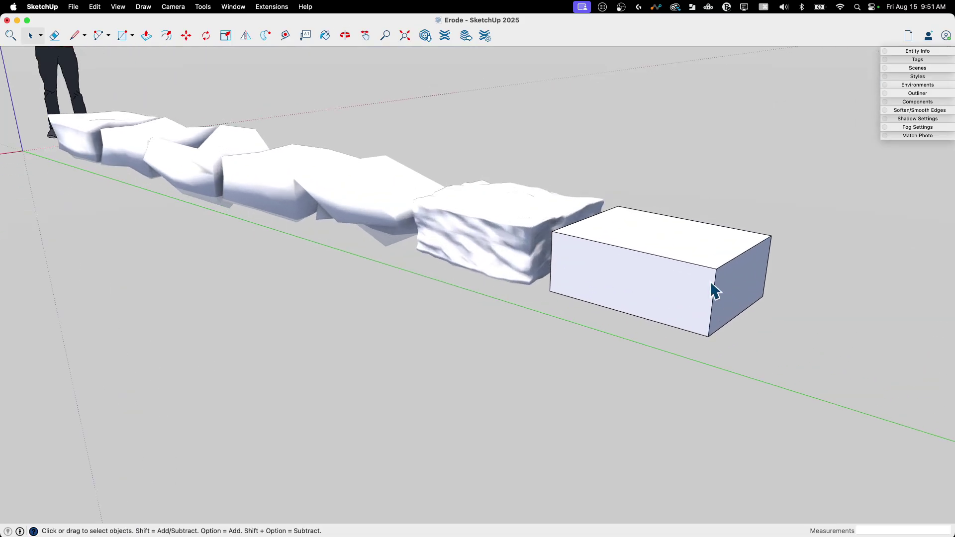
{"action": "triple_click", "coordinate": [644, 269]}
{"action": "scroll", "coordinate": [701, 250], "scroll_direction": "down", "scroll_amount": 3}
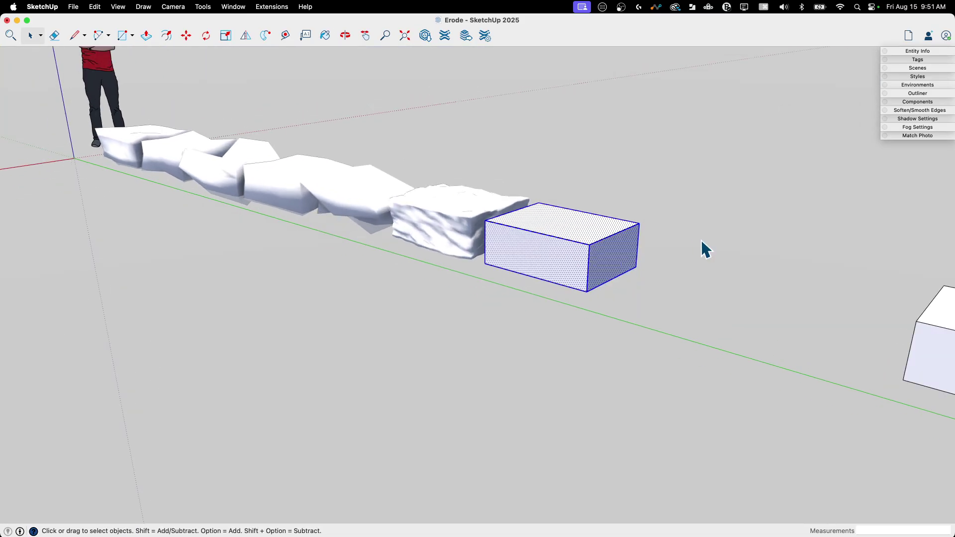
{"action": "scroll", "coordinate": [473, 187], "scroll_direction": "up", "scroll_amount": 3}
{"action": "left_click", "coordinate": [232, 7]}
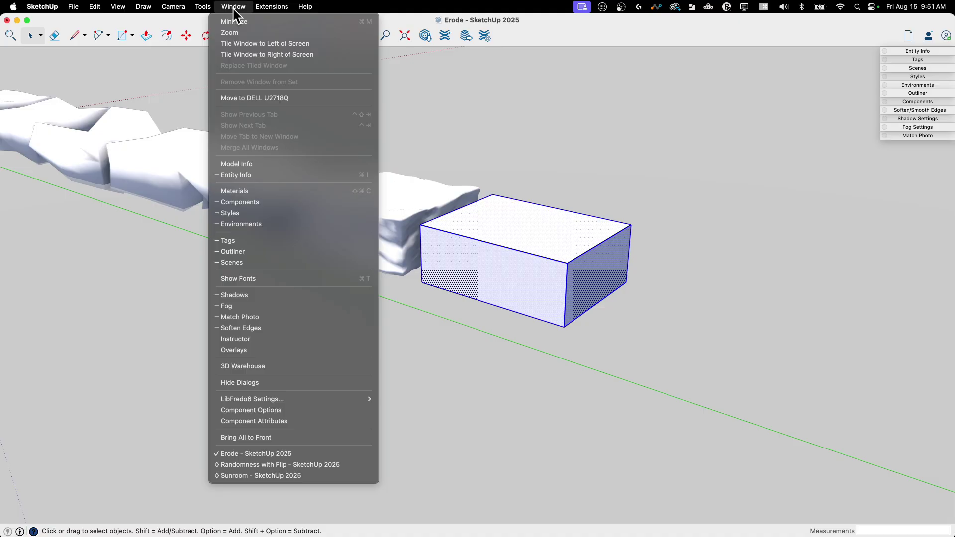
{"action": "mouse_move", "coordinate": [264, 10]}
{"action": "left_click", "coordinate": [300, 164]}
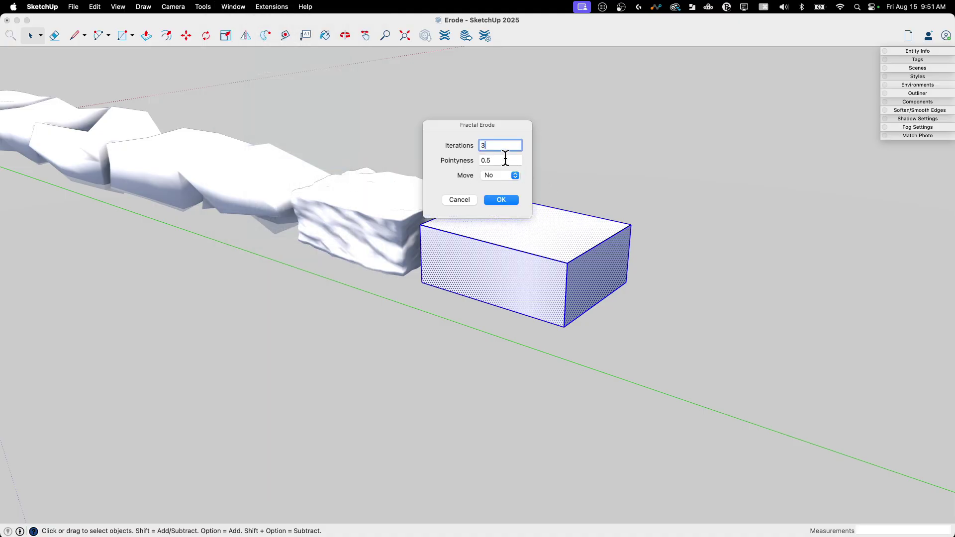
{"action": "left_click", "coordinate": [515, 160]}
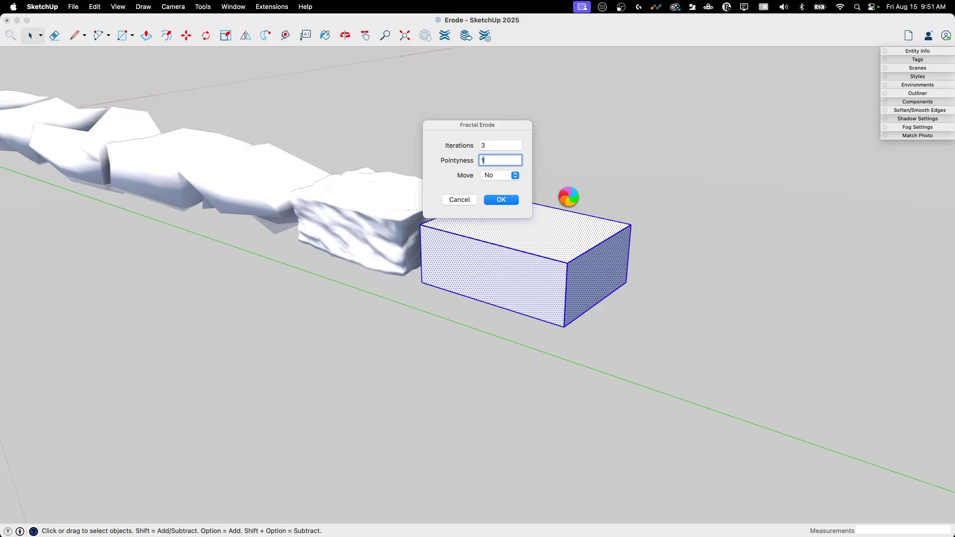
Turn hidden geometry back on and compare the meshes of the sixth and seventh eroded boxes.
{"action": "middle_click_drag", "start_coordinate": [592, 345], "coordinate": [503, 294]}
{"action": "scroll", "coordinate": [464, 301], "scroll_direction": "up", "scroll_amount": 5}
{"action": "left_click", "coordinate": [94, 7]}
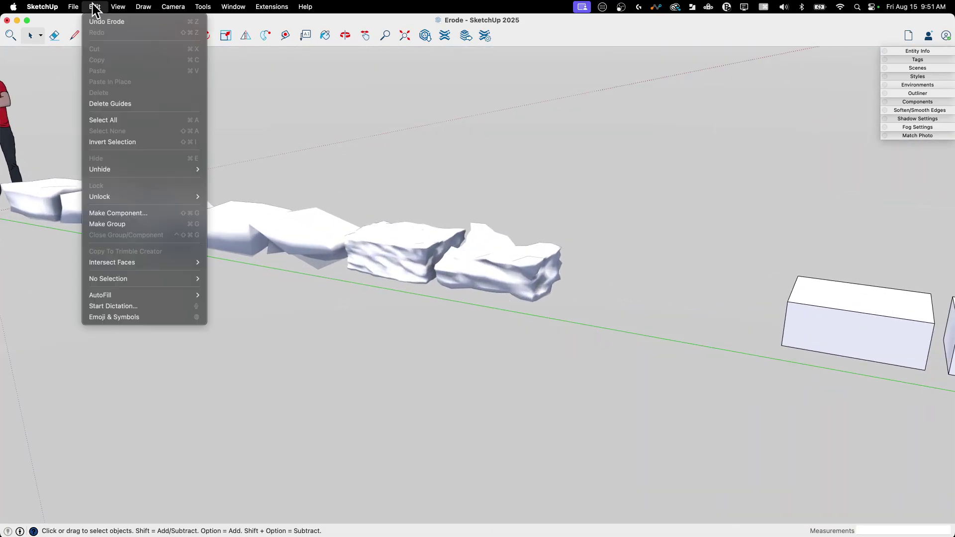
{"action": "mouse_move", "coordinate": [118, 10]}
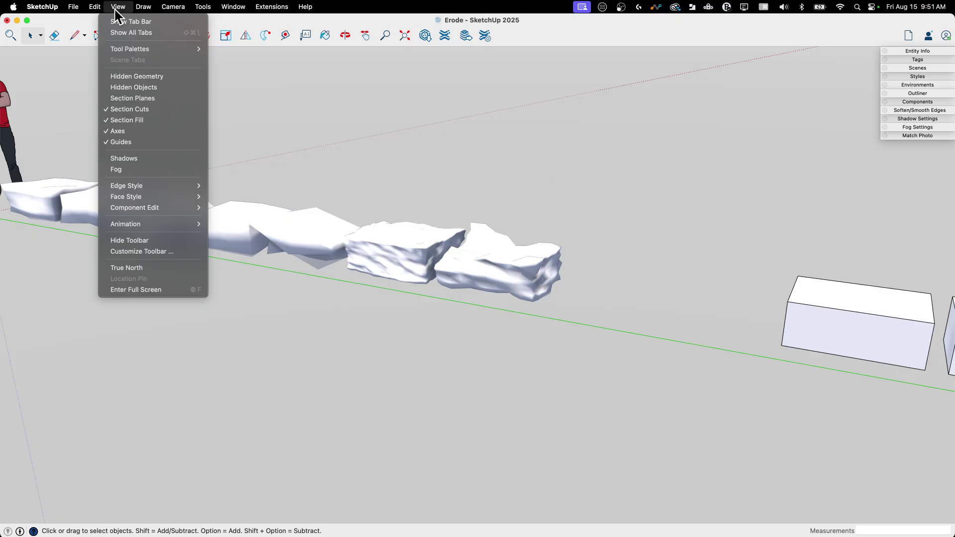
{"action": "left_click", "coordinate": [130, 76]}
{"action": "scroll", "coordinate": [535, 322], "scroll_direction": "up", "scroll_amount": 5}
{"action": "middle_click_drag", "start_coordinate": [492, 249], "coordinate": [452, 220]}
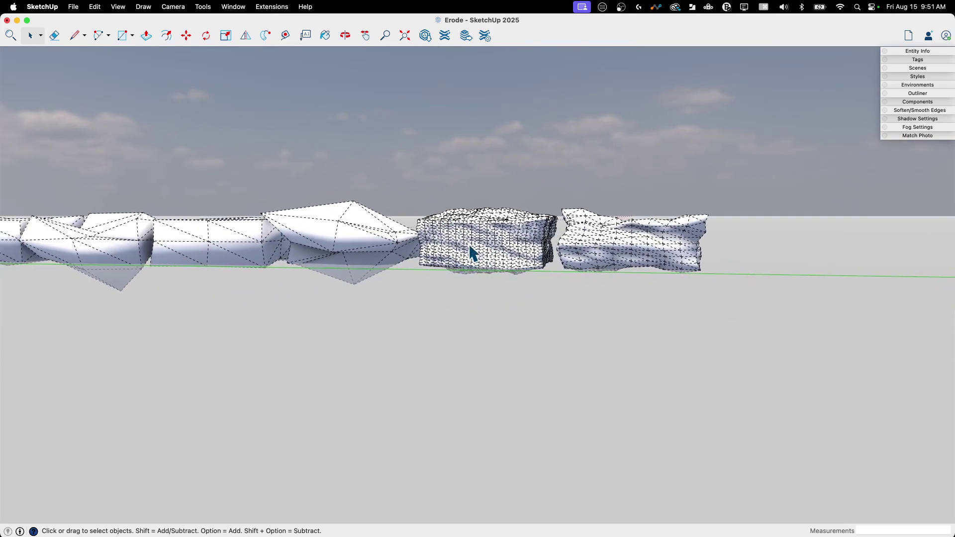
{"action": "middle_click_drag", "start_coordinate": [472, 254], "coordinate": [539, 243]}
{"action": "middle_click_drag", "start_coordinate": [423, 236], "coordinate": [445, 214]}
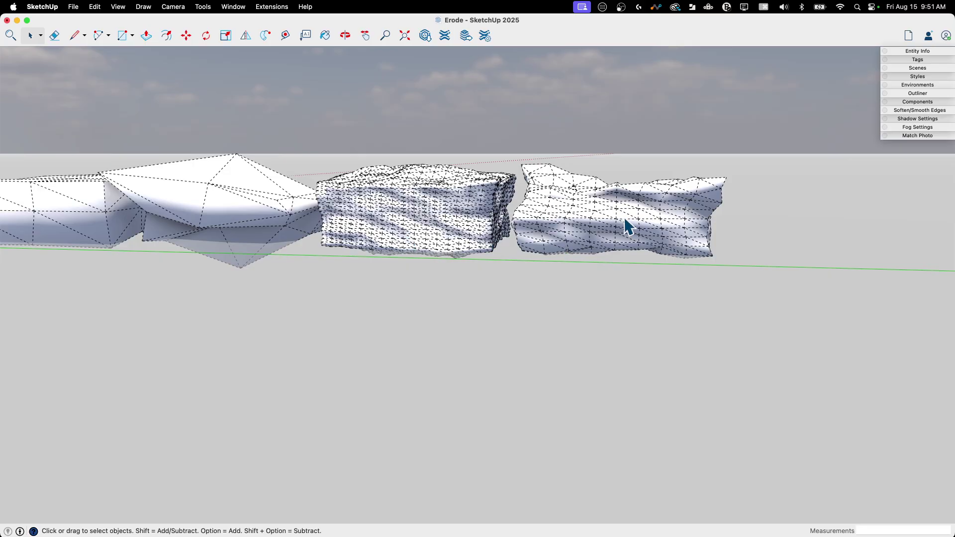
{"action": "middle_click_drag", "start_coordinate": [560, 287], "coordinate": [500, 270]}
{"action": "scroll", "coordinate": [323, 287], "scroll_direction": "down", "scroll_amount": 6}
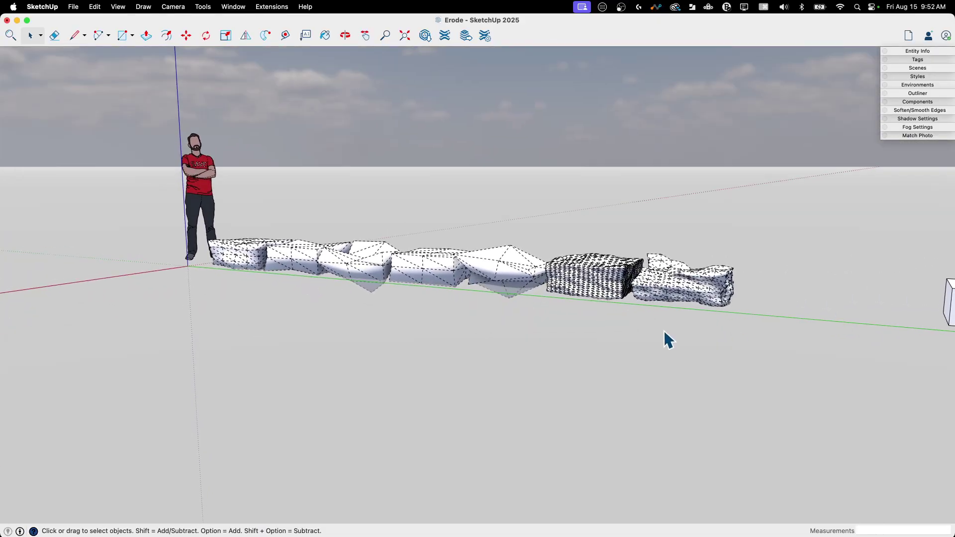
Run Erode on all three boxes of the second set together with 2 iterations, pointyness 0.5 and Move set to No.
{"action": "middle_click_drag", "start_coordinate": [665, 332], "coordinate": [446, 317]}
{"action": "middle_click_drag", "start_coordinate": [645, 356], "coordinate": [432, 175]}
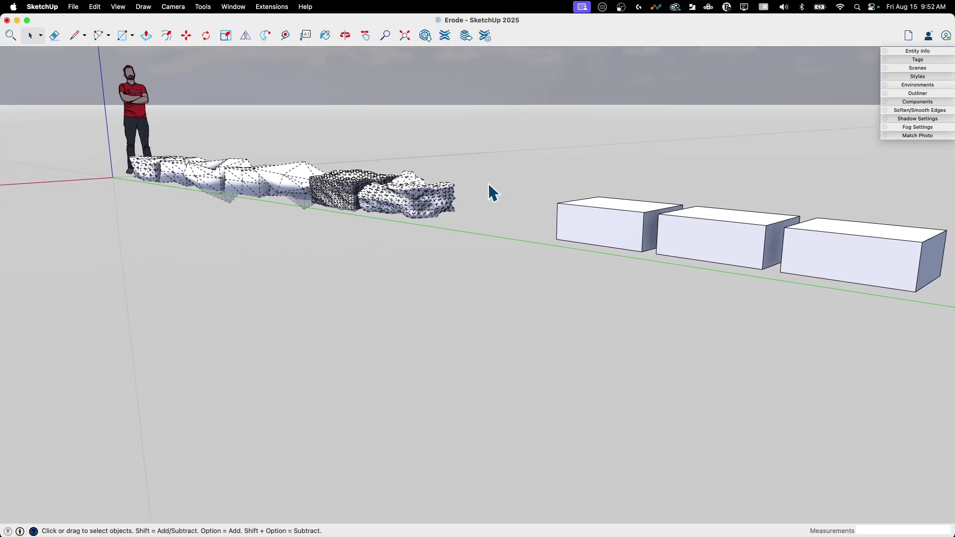
{"action": "middle_click_drag", "start_coordinate": [489, 185], "coordinate": [326, 239]}
{"action": "left_click", "coordinate": [491, 214]}
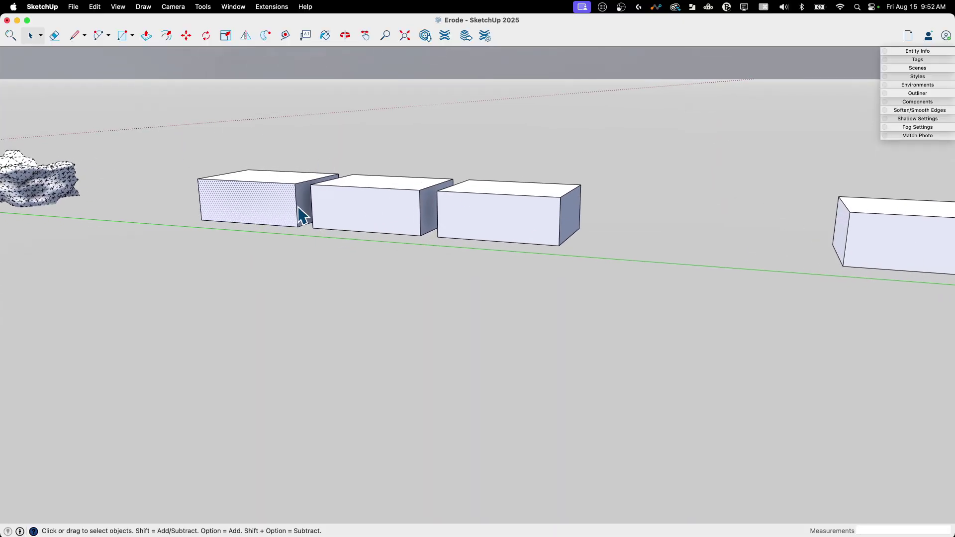
{"action": "middle_click_drag", "start_coordinate": [267, 211], "coordinate": [480, 209]}
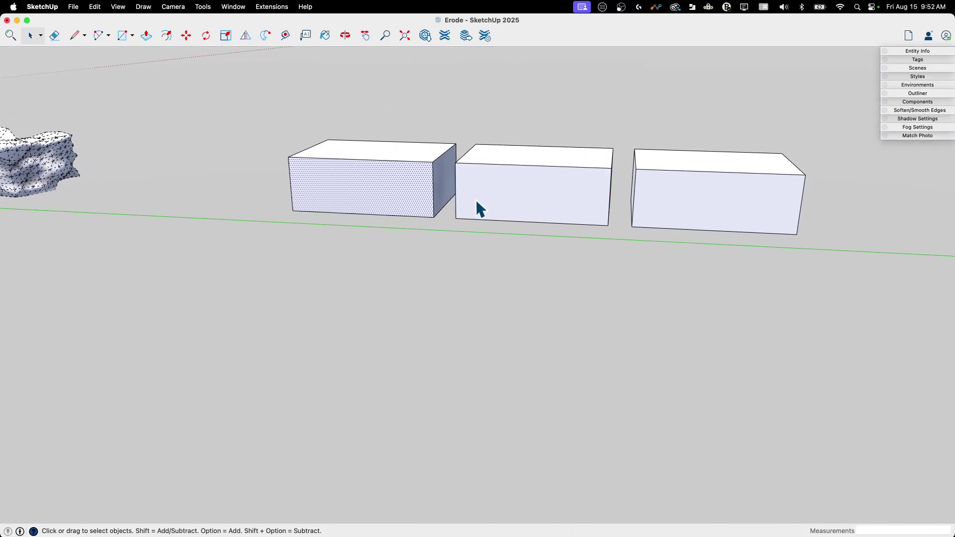
{"action": "middle_click_drag", "start_coordinate": [840, 202], "coordinate": [383, 178]}
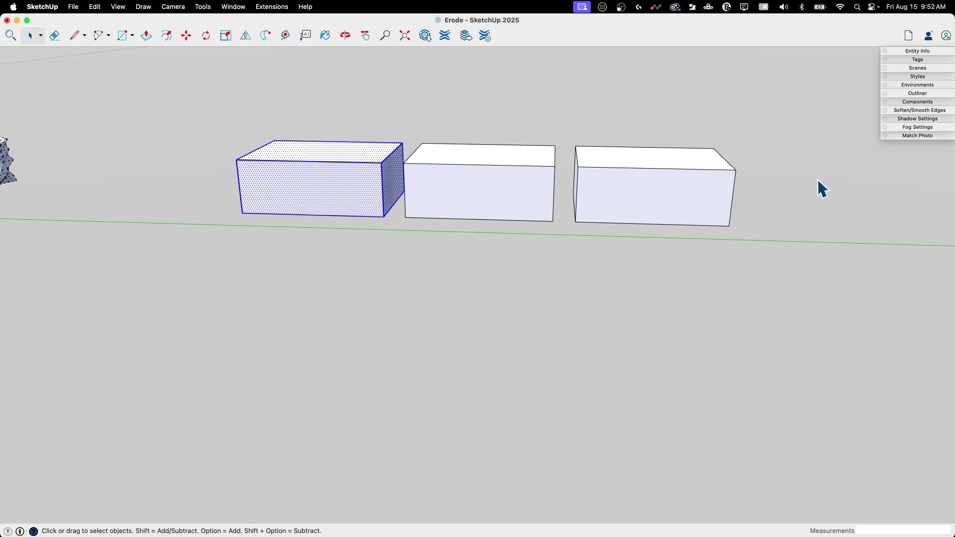
{"action": "middle_click_drag", "start_coordinate": [821, 188], "coordinate": [320, 155]}
{"action": "left_click_drag", "start_coordinate": [822, 272], "coordinate": [822, 272]}
{"action": "middle_click_drag", "start_coordinate": [796, 268], "coordinate": [711, 256]}
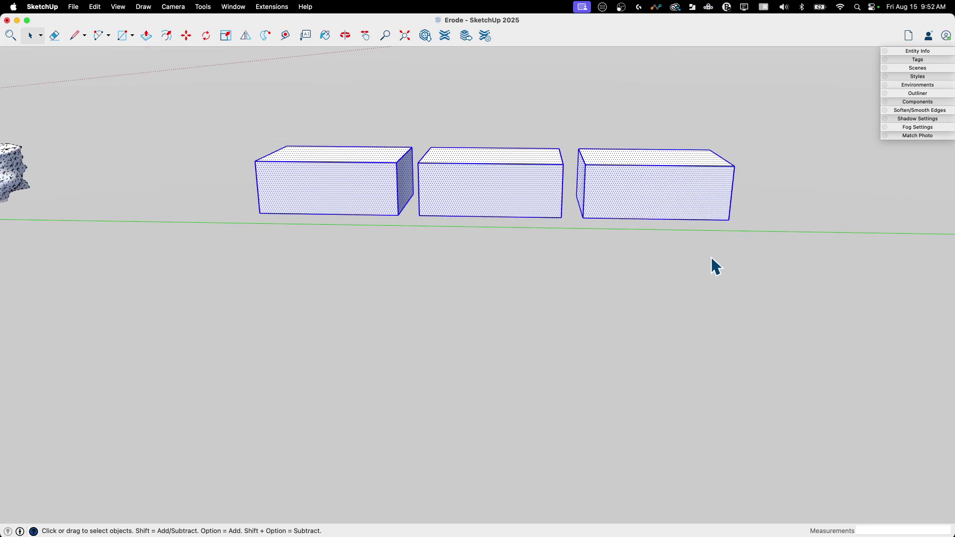
{"action": "left_click", "coordinate": [243, 6]}
{"action": "mouse_move", "coordinate": [272, 7]}
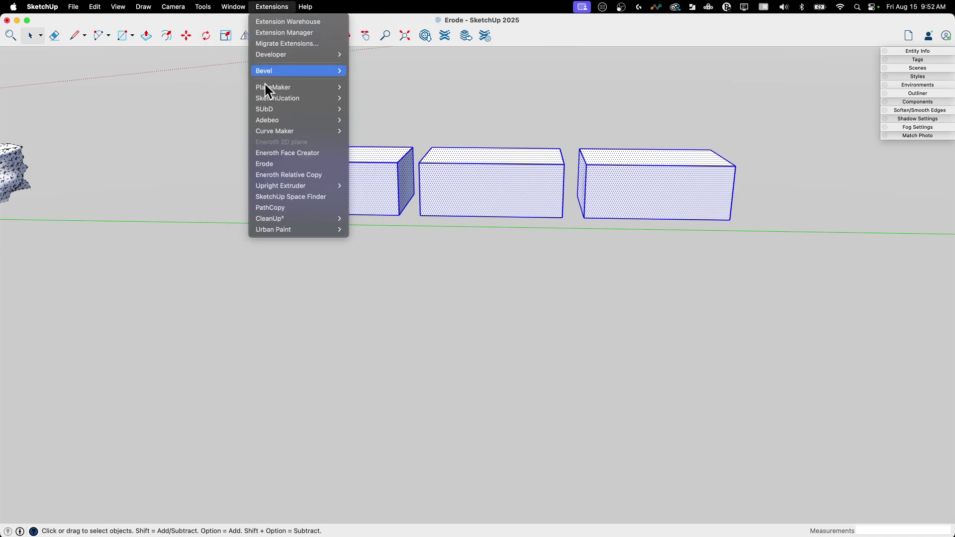
{"action": "left_click", "coordinate": [267, 165]}
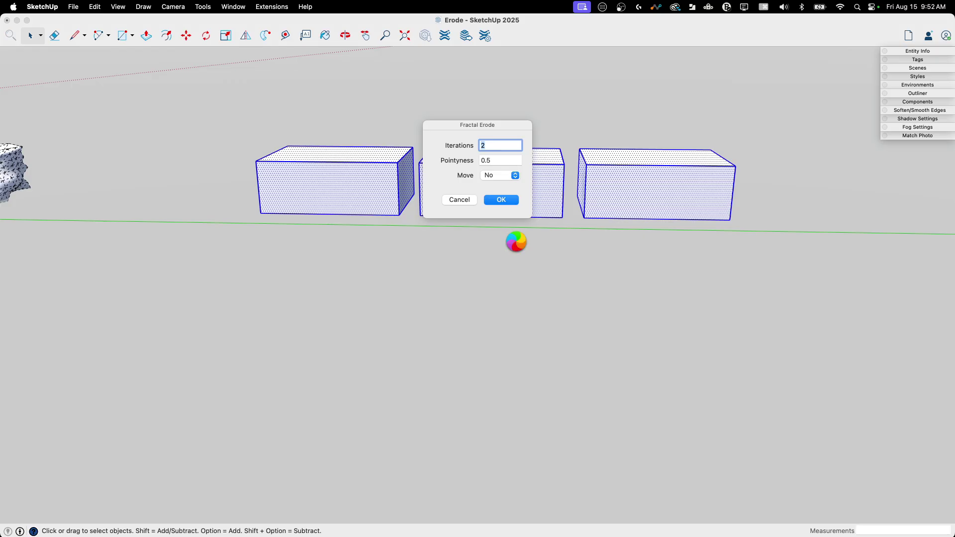
Try to run Erode on the first grouped box of the third set without opening its group.
{"action": "middle_click_drag", "start_coordinate": [517, 244], "coordinate": [687, 220]}
{"action": "triple_click", "coordinate": [267, 188]}
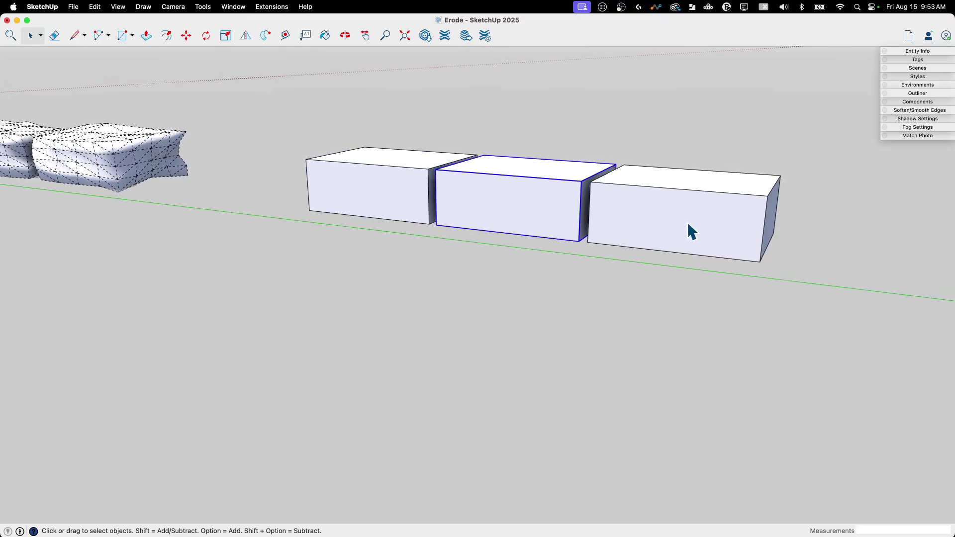
{"action": "left_click", "coordinate": [686, 221]}
{"action": "double_click", "coordinate": [378, 199]}
{"action": "left_click", "coordinate": [480, 138]}
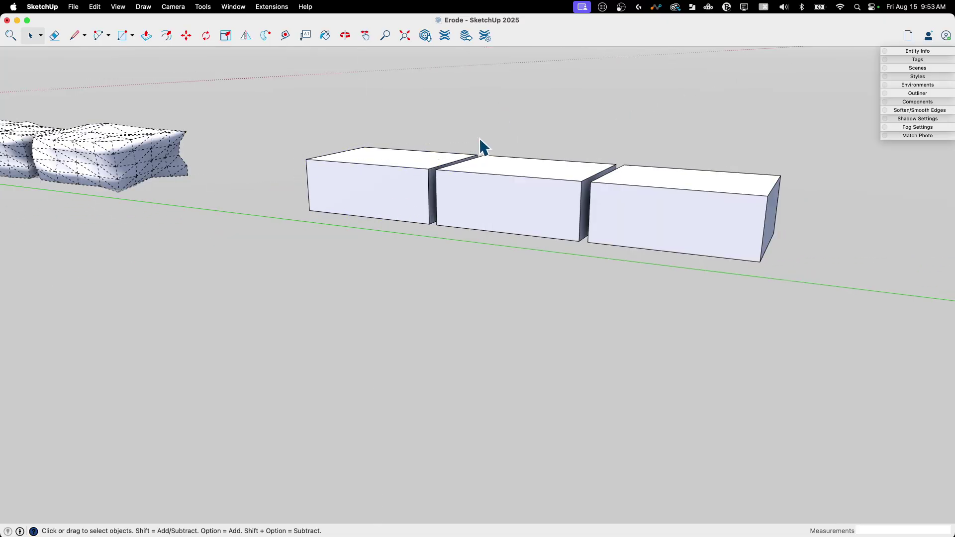
{"action": "left_click", "coordinate": [391, 185]}
{"action": "scroll", "coordinate": [391, 184], "scroll_direction": "left", "scroll_amount": 5}
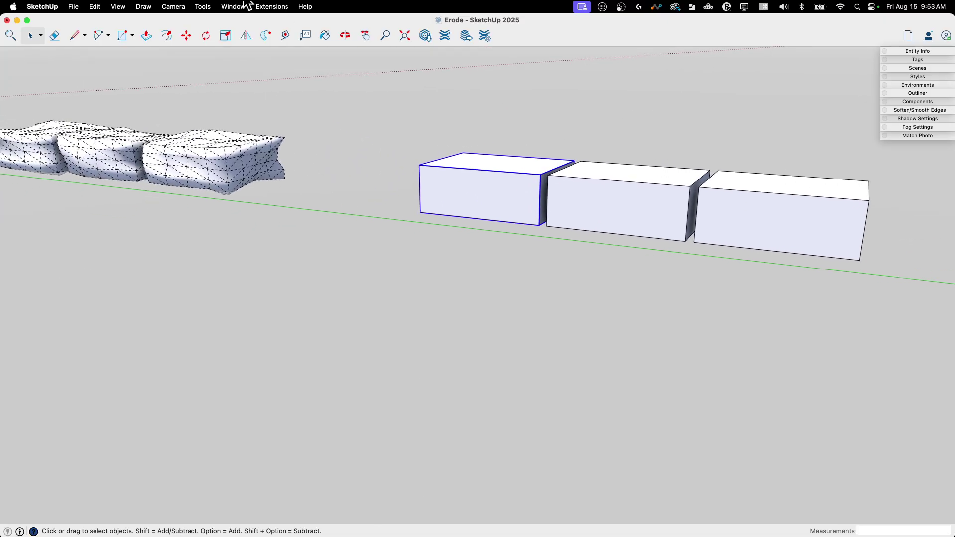
{"action": "left_click", "coordinate": [272, 7]}
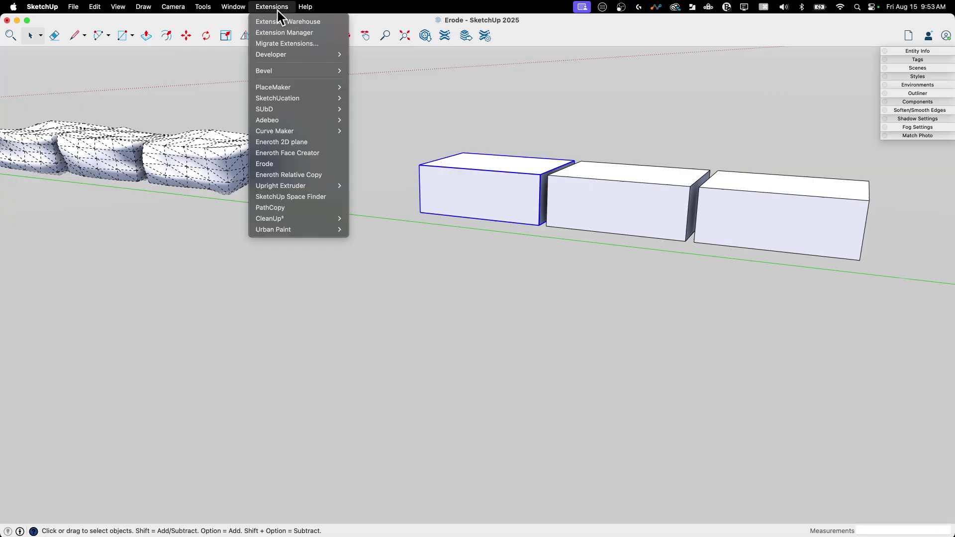
{"action": "left_click", "coordinate": [289, 164]}
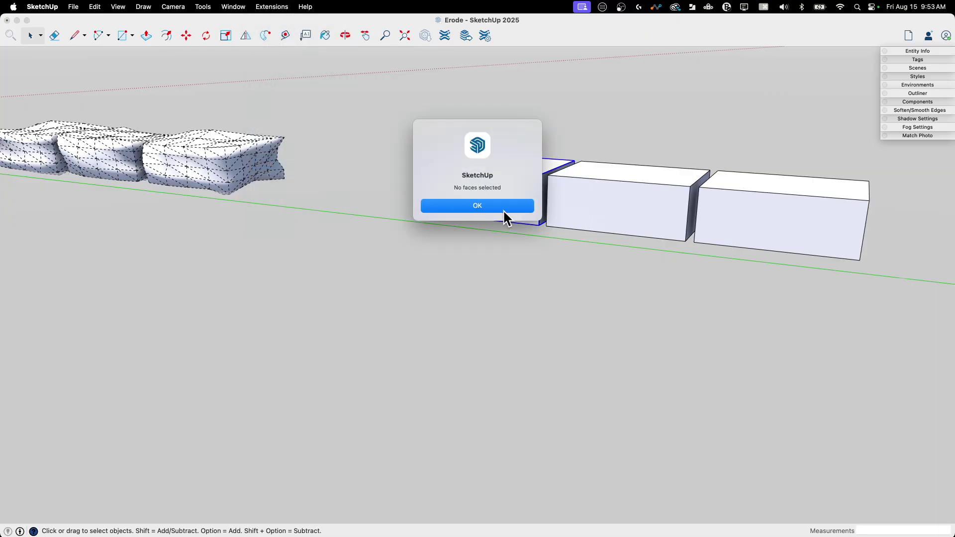
{"action": "left_click", "coordinate": [504, 212]}
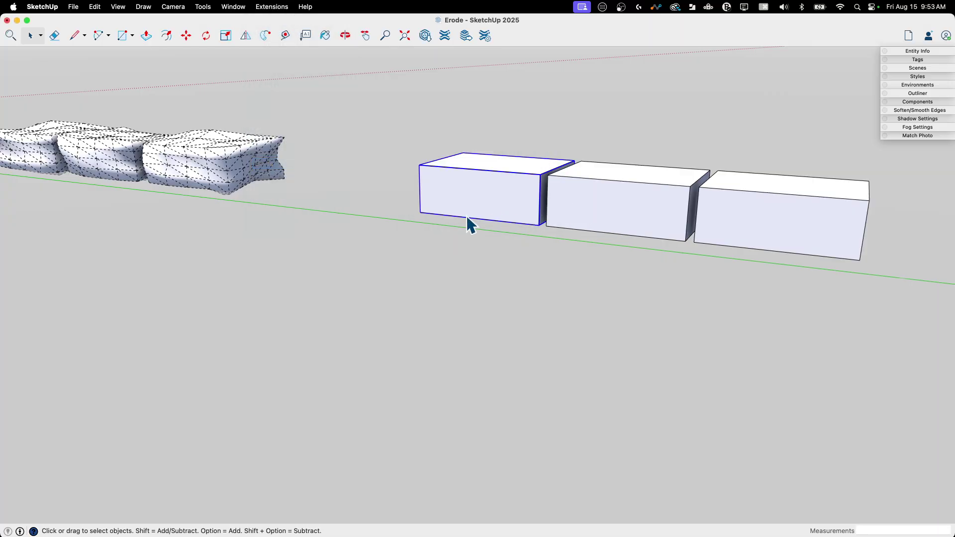
Open the first grouped box, select all its geometry and run Erode with 2 iterations, pointyness 0.5 and Move set to No.
{"action": "double_click", "coordinate": [482, 183]}
{"action": "left_click_drag", "start_coordinate": [316, 70], "coordinate": [686, 343]}
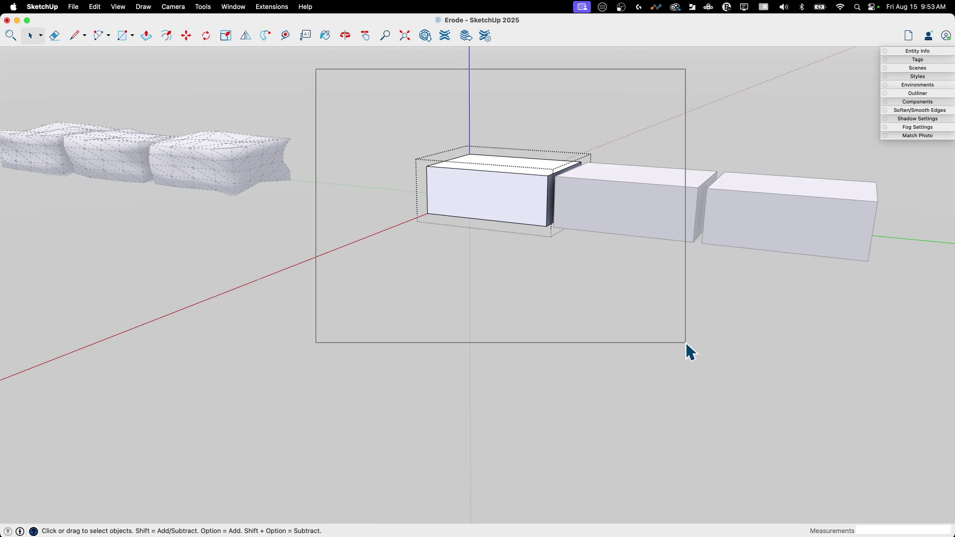
{"action": "left_click", "coordinate": [269, 6]}
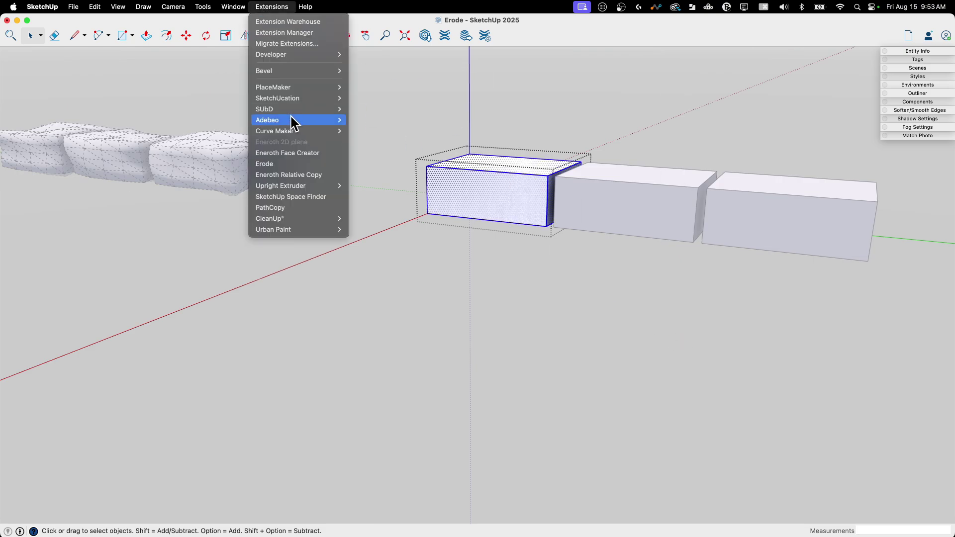
{"action": "left_click", "coordinate": [289, 164]}
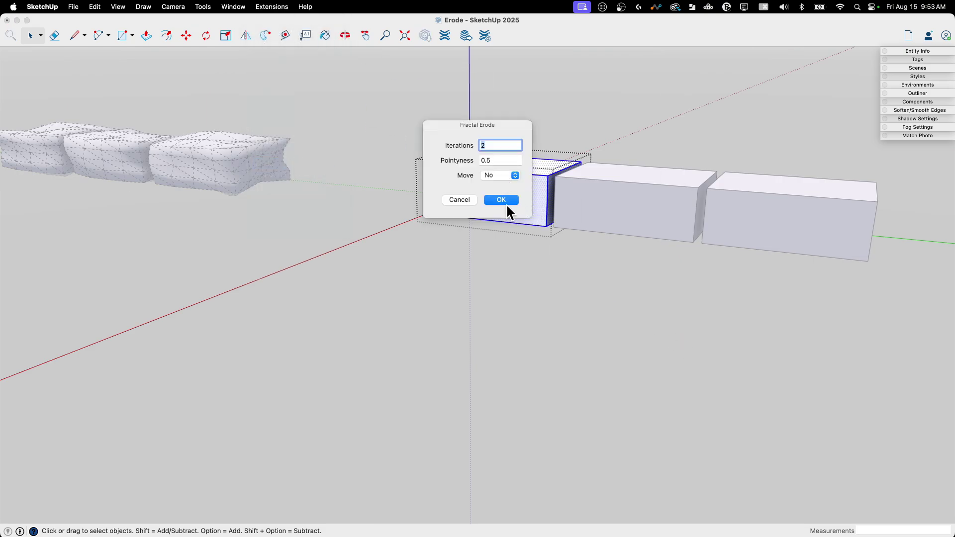
{"action": "key", "text": "Return"}
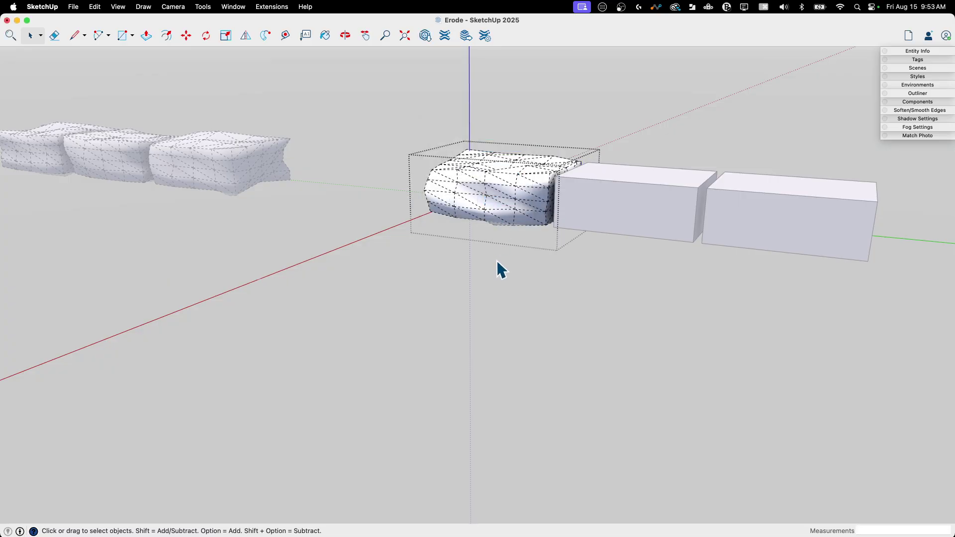
{"action": "left_click", "coordinate": [490, 281]}
Make a group of the first eroded box in the second set.
{"action": "double_click", "coordinate": [641, 204]}
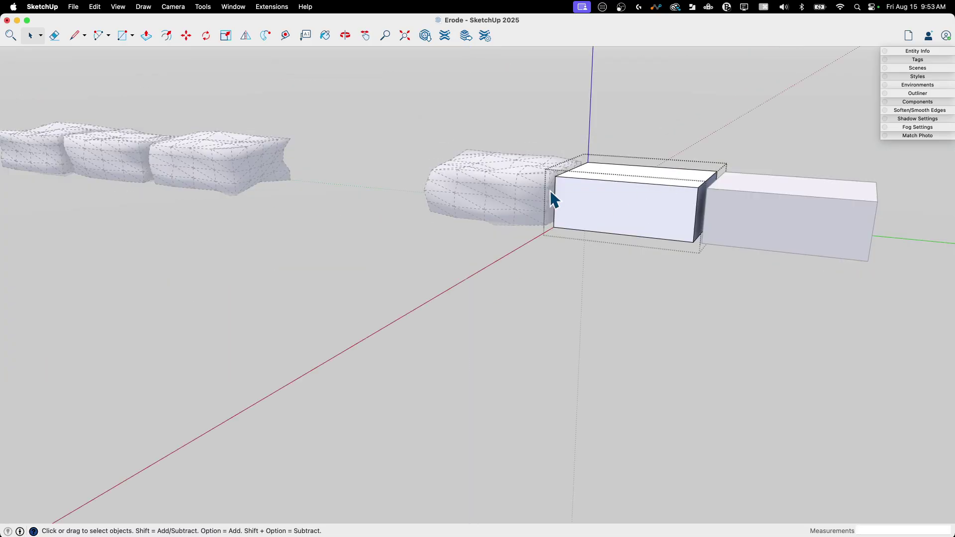
{"action": "left_click_drag", "start_coordinate": [490, 118], "coordinate": [831, 356]}
{"action": "middle_click_drag", "start_coordinate": [373, 132], "coordinate": [204, 158]}
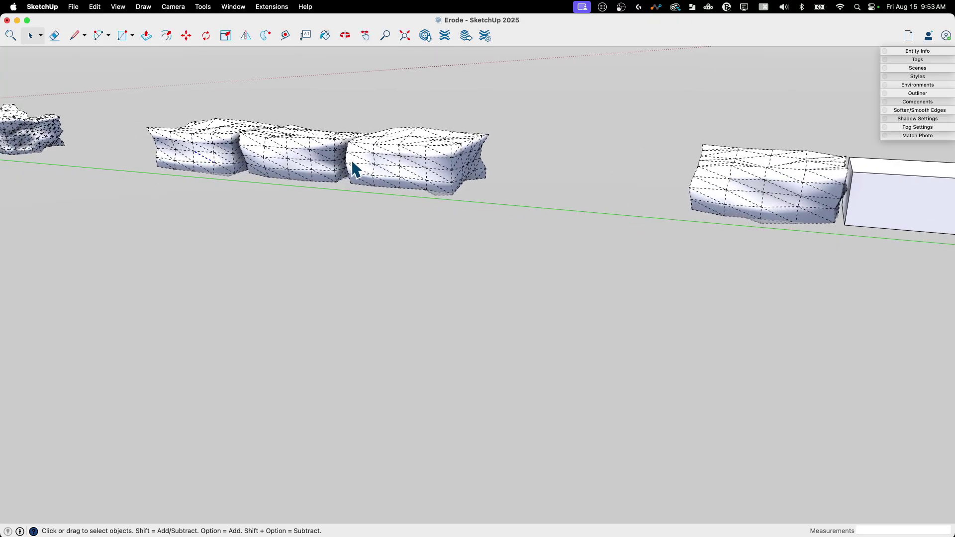
{"action": "middle_click_drag", "start_coordinate": [315, 158], "coordinate": [381, 135]}
{"action": "right_click", "coordinate": [384, 128]}
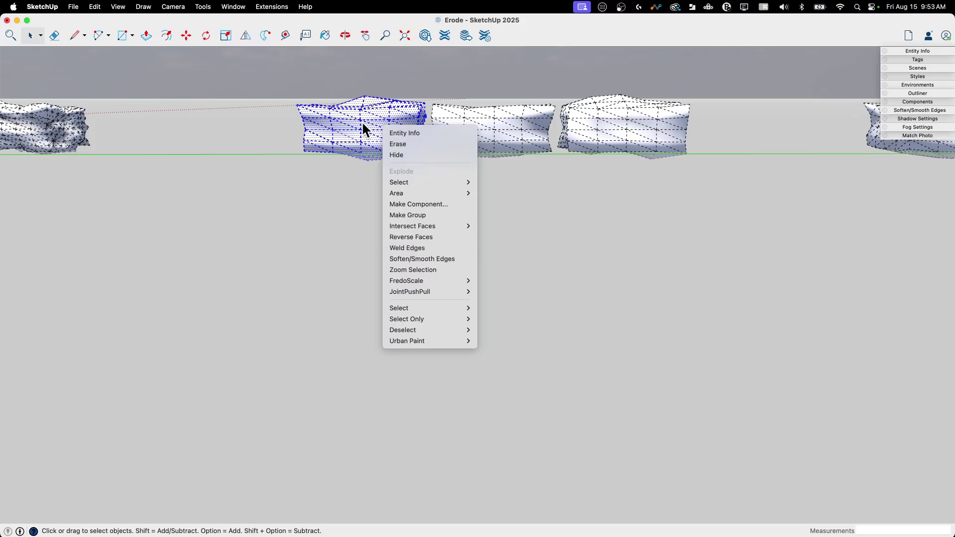
{"action": "left_click", "coordinate": [416, 215]}
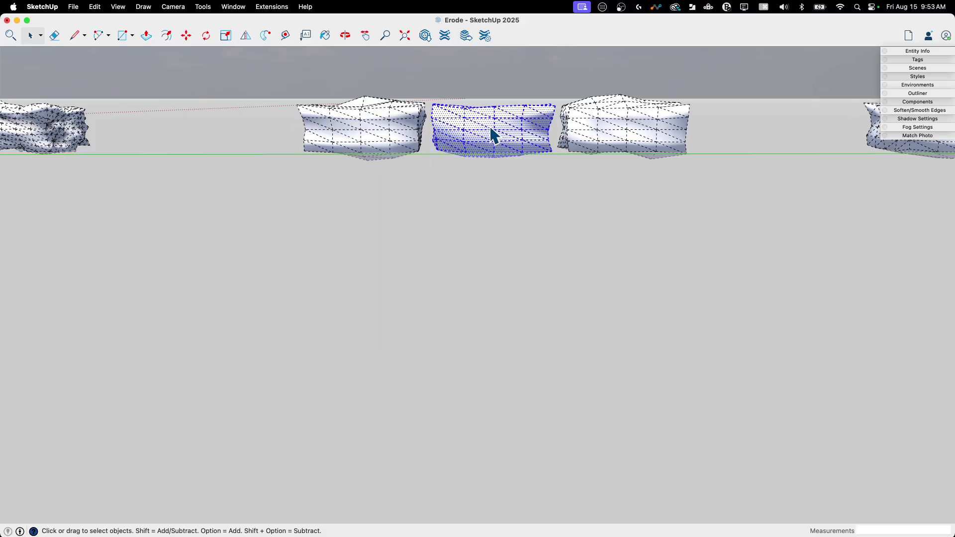
Turn off hidden geometry and make a group of the middle eroded box in the second set.
{"action": "left_click", "coordinate": [118, 7]}
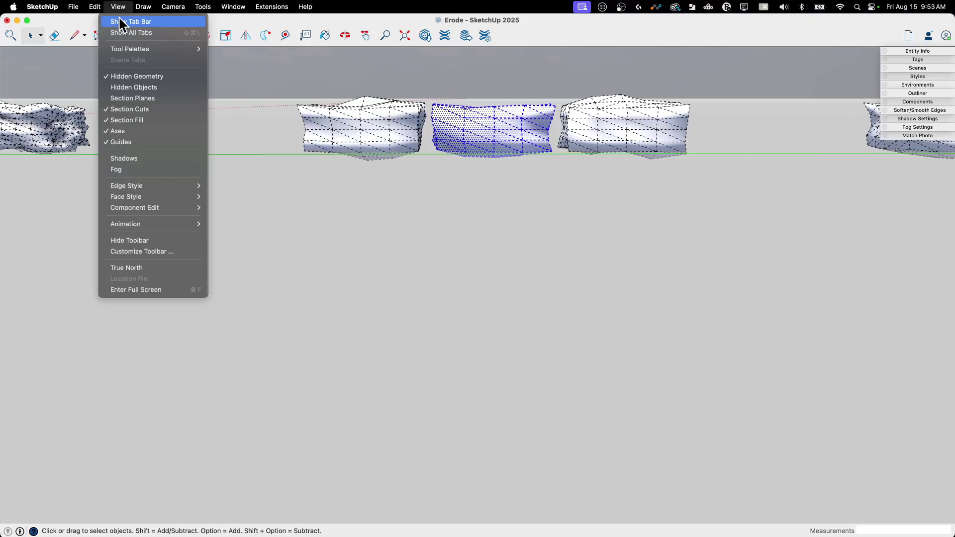
{"action": "left_click", "coordinate": [139, 77]}
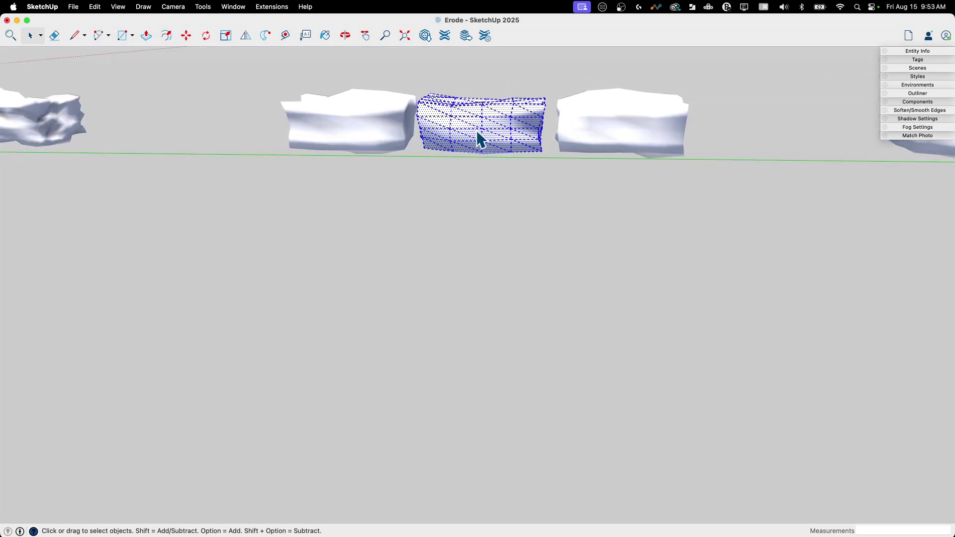
{"action": "middle_click_drag", "start_coordinate": [477, 132], "coordinate": [641, 138]}
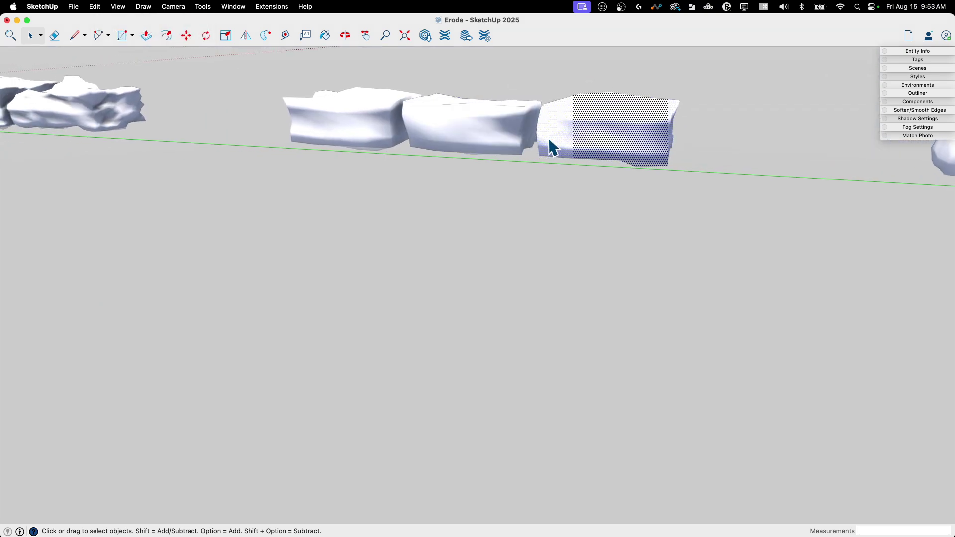
{"action": "middle_click_drag", "start_coordinate": [552, 147], "coordinate": [447, 136]}
{"action": "left_click", "coordinate": [445, 137]}
{"action": "right_click", "coordinate": [447, 133]}
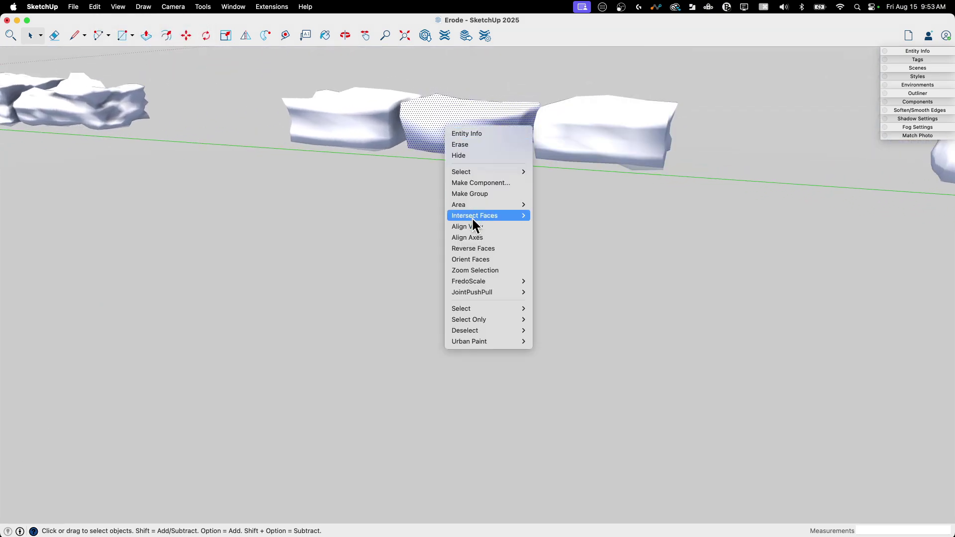
{"action": "left_click", "coordinate": [476, 194]}
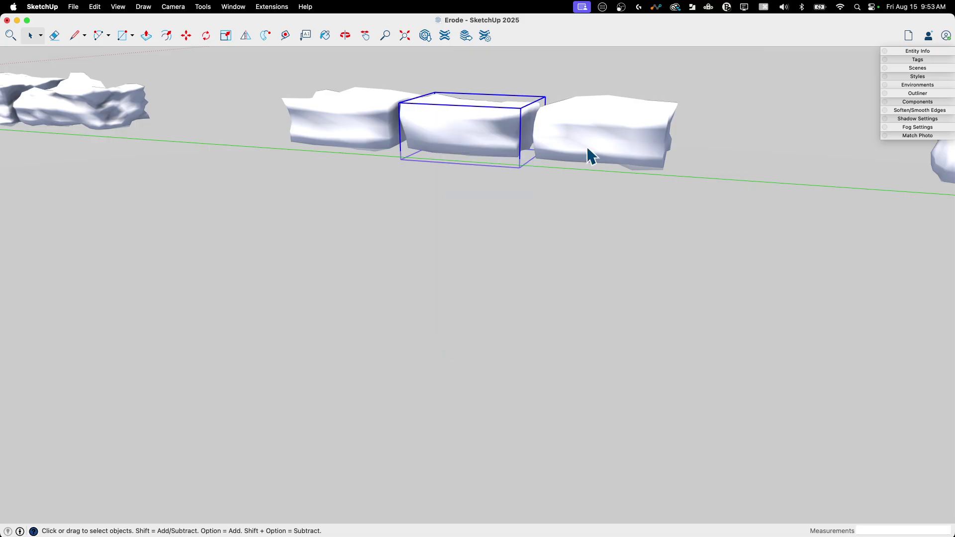
Make a group of the third eroded box in the second set.
{"action": "left_click", "coordinate": [588, 154]}
{"action": "right_click", "coordinate": [588, 152]}
{"action": "left_click", "coordinate": [612, 213]}
{"action": "middle_click_drag", "start_coordinate": [612, 213], "coordinate": [582, 127]}
Move the third eroded group about 3 3/8" and the first about 3 3/4" along the green axis, closing up to the middle one.
{"action": "key", "text": "m"}
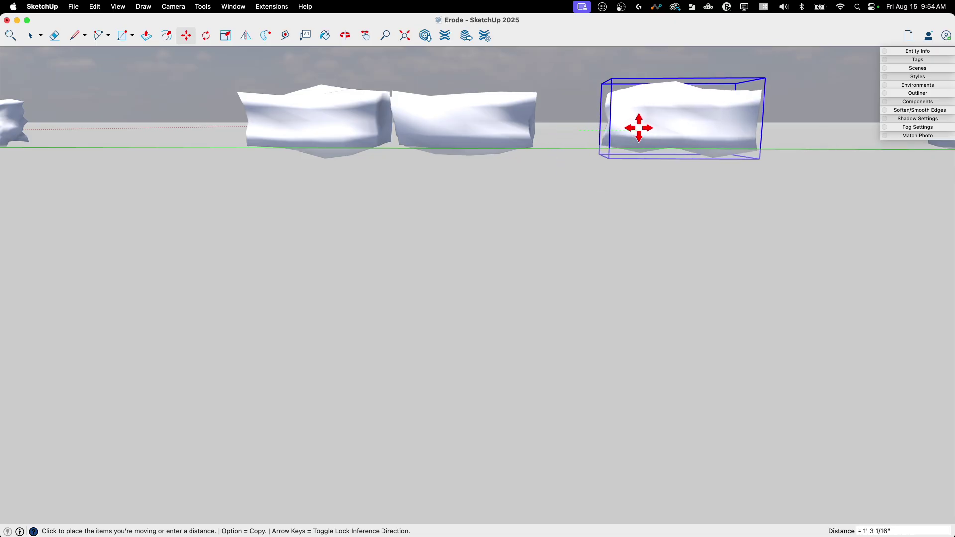
{"action": "key", "text": "Up"}
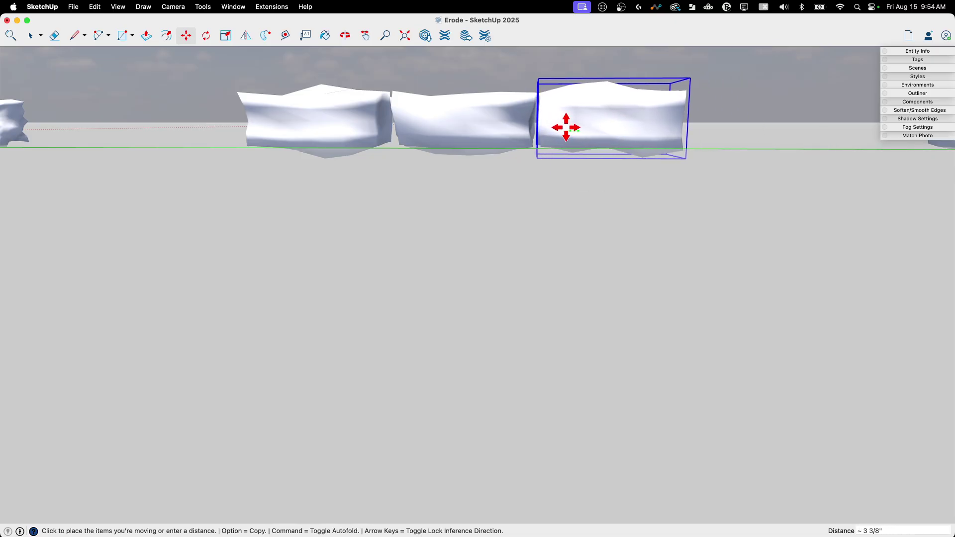
{"action": "left_click", "coordinate": [566, 128]}
{"action": "key", "text": "space"}
{"action": "middle_click_drag", "start_coordinate": [437, 188], "coordinate": [319, 121]}
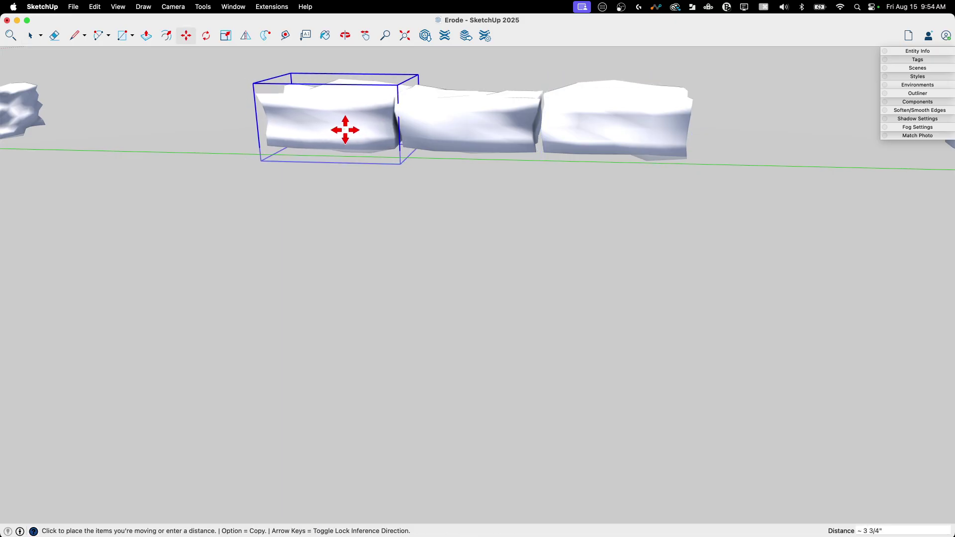
{"action": "key", "text": "space"}
Run Erode on all geometry inside the second grouped box of the third set with 2 iterations, pointyness 0.5 and Move set to No.
{"action": "middle_click_drag", "start_coordinate": [542, 240], "coordinate": [575, 202]}
{"action": "left_click", "coordinate": [574, 194]}
{"action": "left_click_drag", "start_coordinate": [473, 74], "coordinate": [879, 309]}
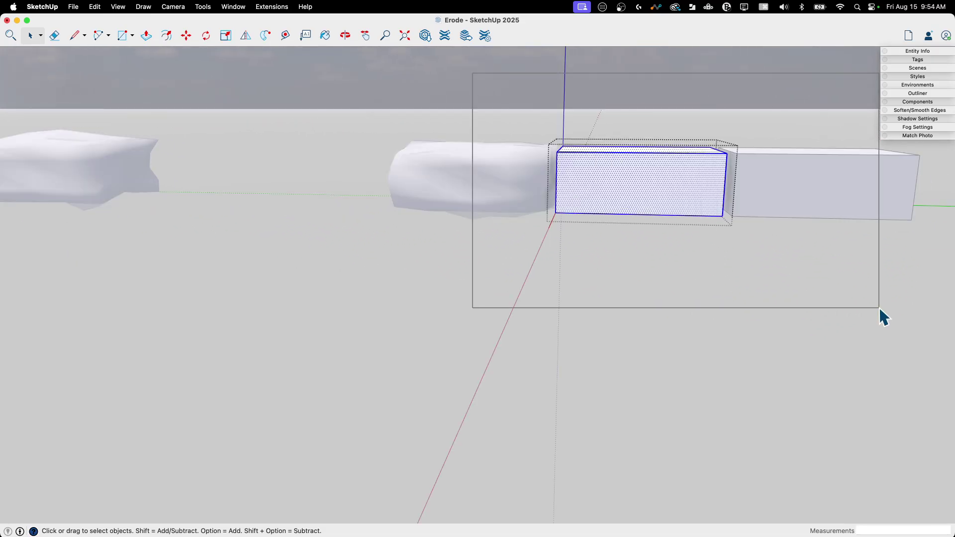
{"action": "left_click", "coordinate": [271, 7]}
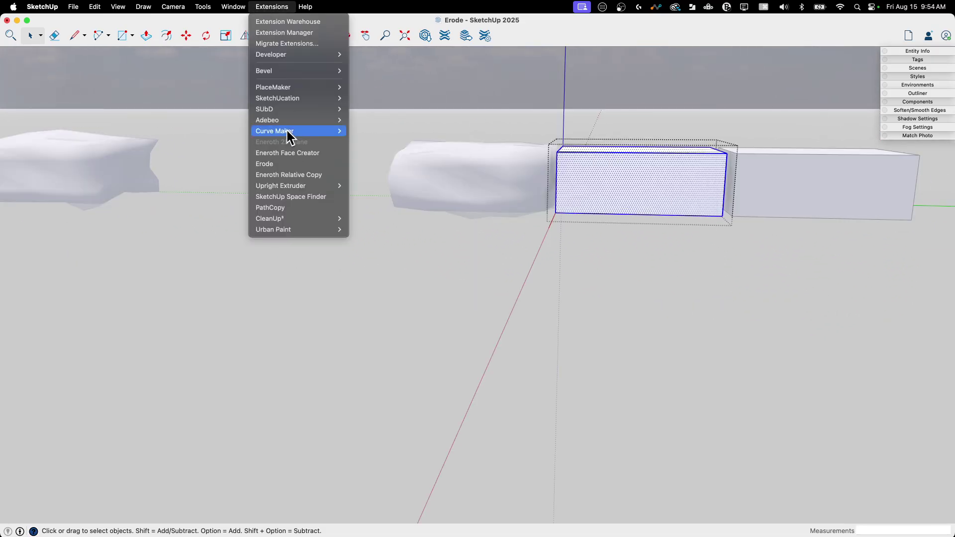
{"action": "left_click", "coordinate": [285, 164]}
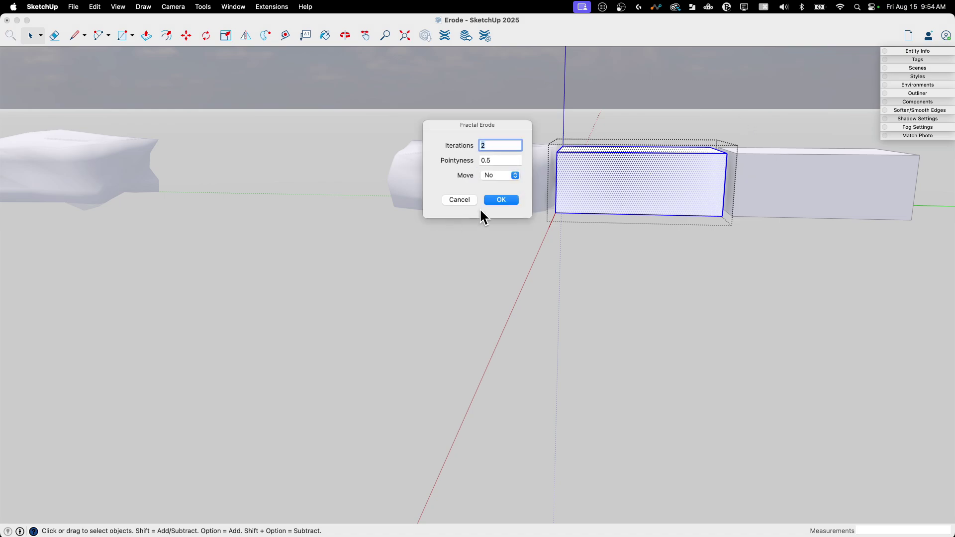
{"action": "left_click", "coordinate": [503, 199]}
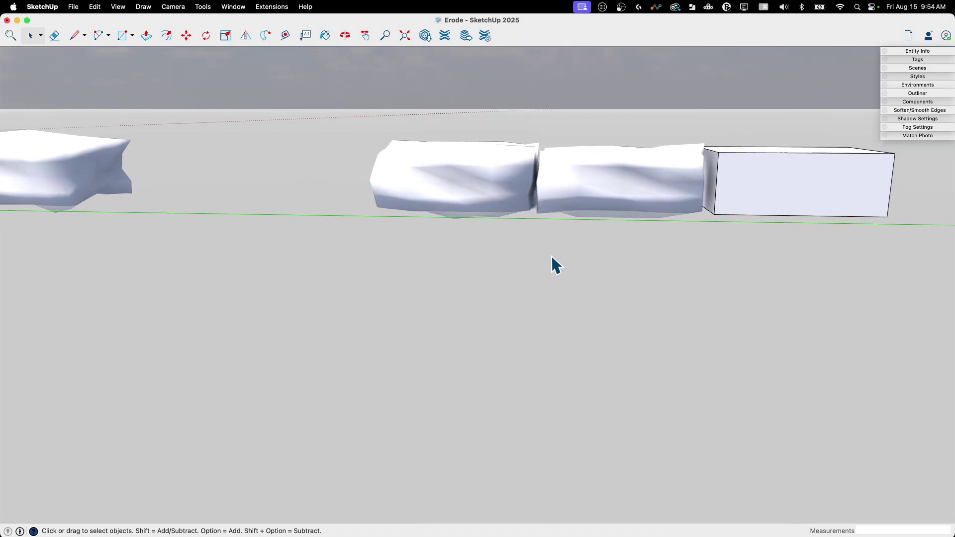
Run Erode on all geometry inside the third grouped box of the third set, keeping 2 iterations, pointyness 0.5 and Move set to No.
{"action": "middle_click_drag", "start_coordinate": [551, 256], "coordinate": [631, 239]}
{"action": "left_click", "coordinate": [635, 202]}
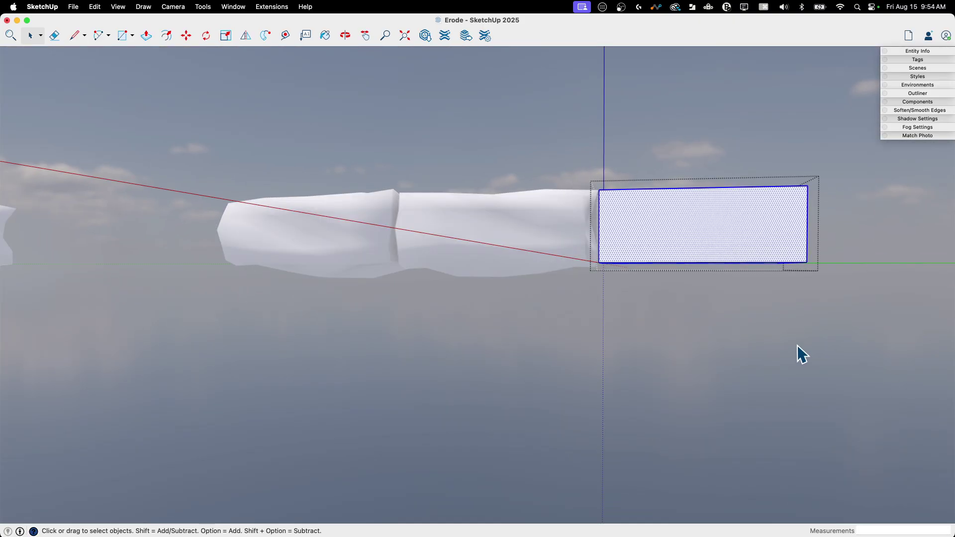
{"action": "left_click", "coordinate": [233, 7]}
{"action": "mouse_move", "coordinate": [258, 3]}
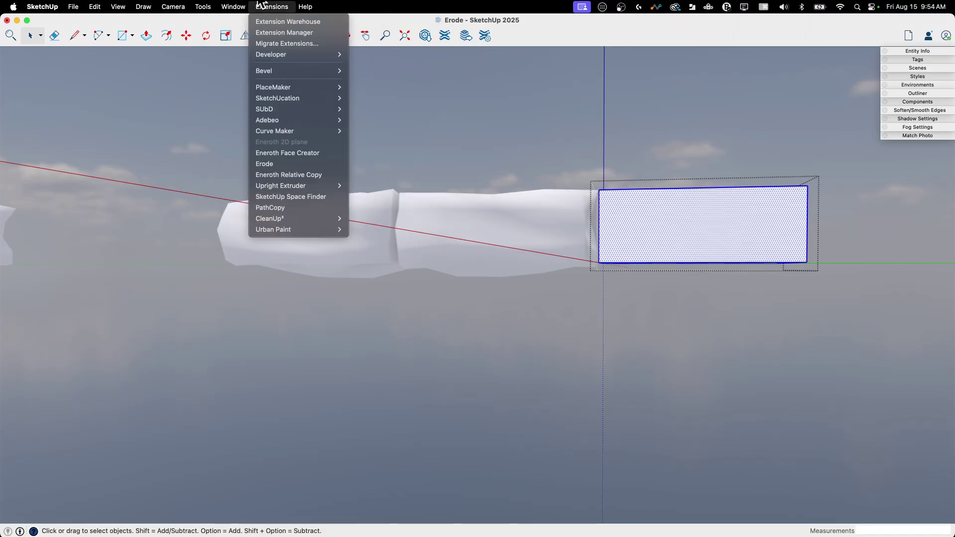
{"action": "left_click", "coordinate": [265, 164]}
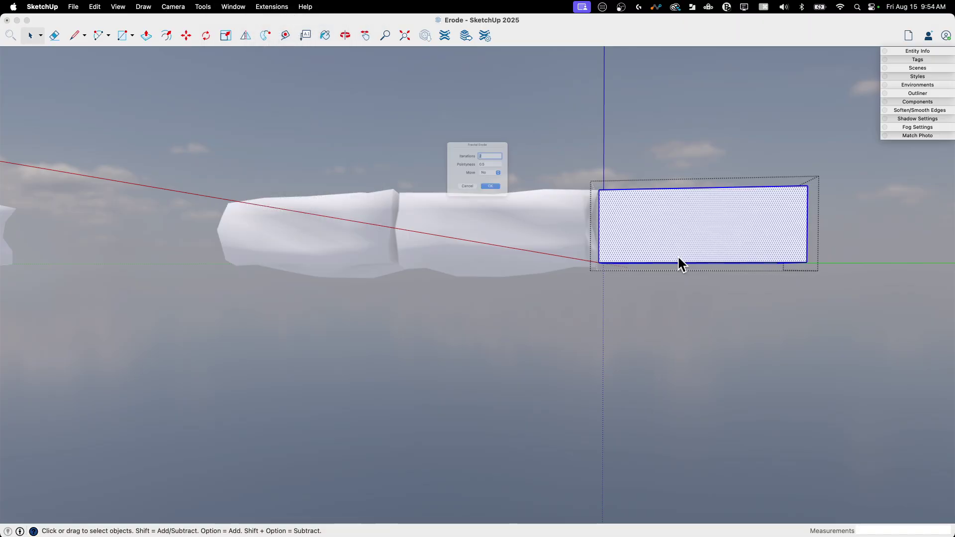
{"action": "key", "text": "Return"}
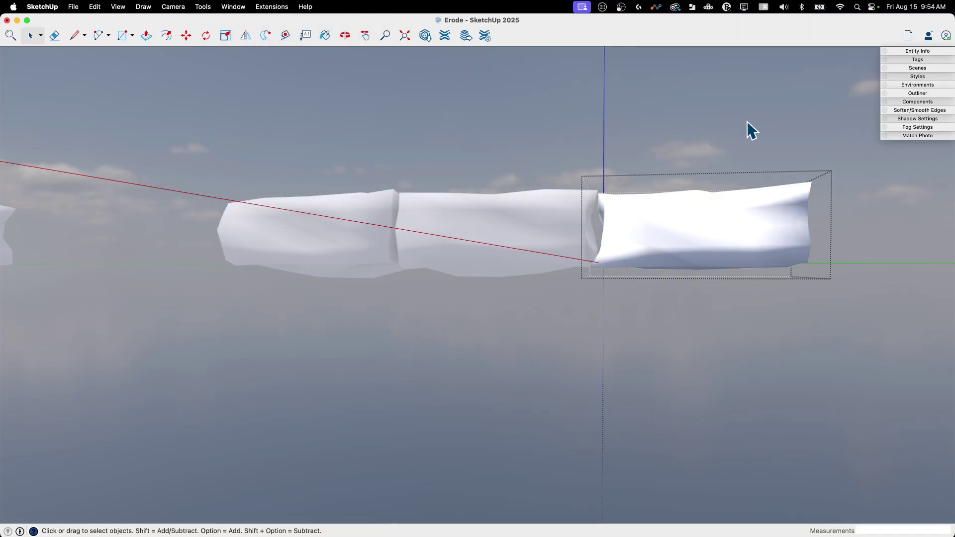
Draw a rectangle about 2' 4 13/16" by 9' 4 13/16" beside the stacked stone wall and extrude it up to about the wall's height.
{"action": "middle_click_drag", "start_coordinate": [748, 120], "coordinate": [540, 173]}
{"action": "scroll", "coordinate": [785, 402], "scroll_direction": "up", "scroll_amount": 6}
{"action": "middle_click_drag", "start_coordinate": [436, 204], "coordinate": [420, 337]}
{"action": "key", "text": "r"}
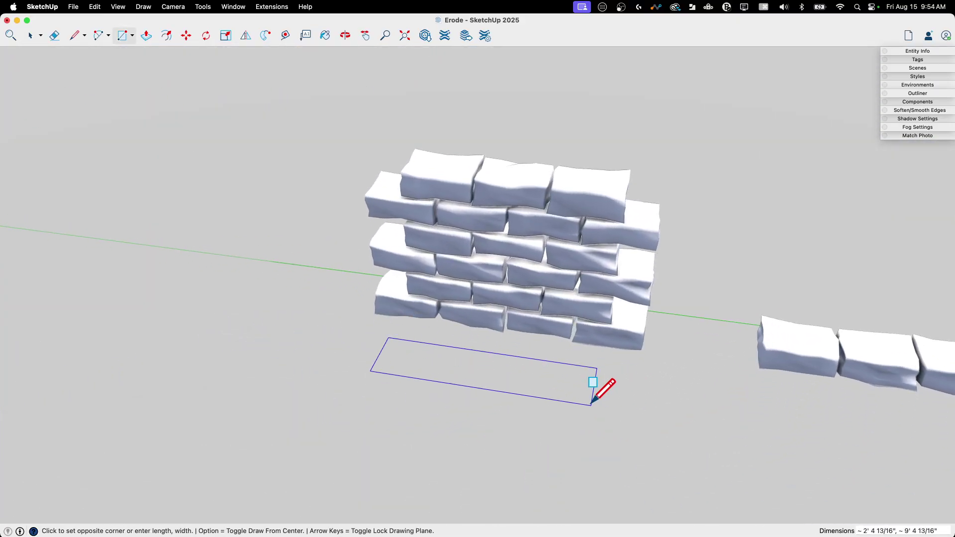
{"action": "left_click", "coordinate": [595, 405]}
{"action": "left_click_drag", "start_coordinate": [506, 383], "coordinate": [473, 235]}
{"action": "key", "text": "space"}
Select the whole tall box beside the stone wall and make it a group.
{"action": "middle_click_drag", "start_coordinate": [472, 234], "coordinate": [436, 300]}
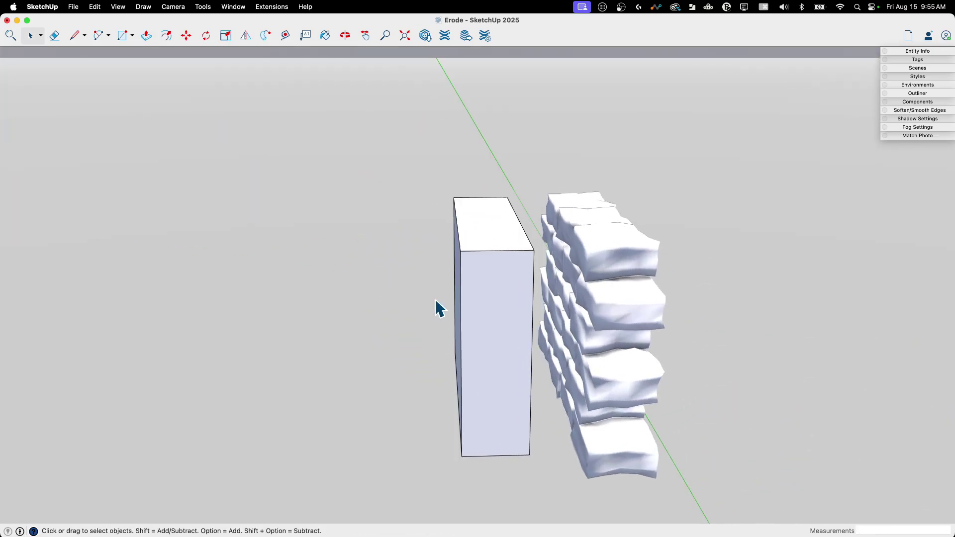
{"action": "triple_click", "coordinate": [486, 319]}
{"action": "right_click", "coordinate": [486, 303]}
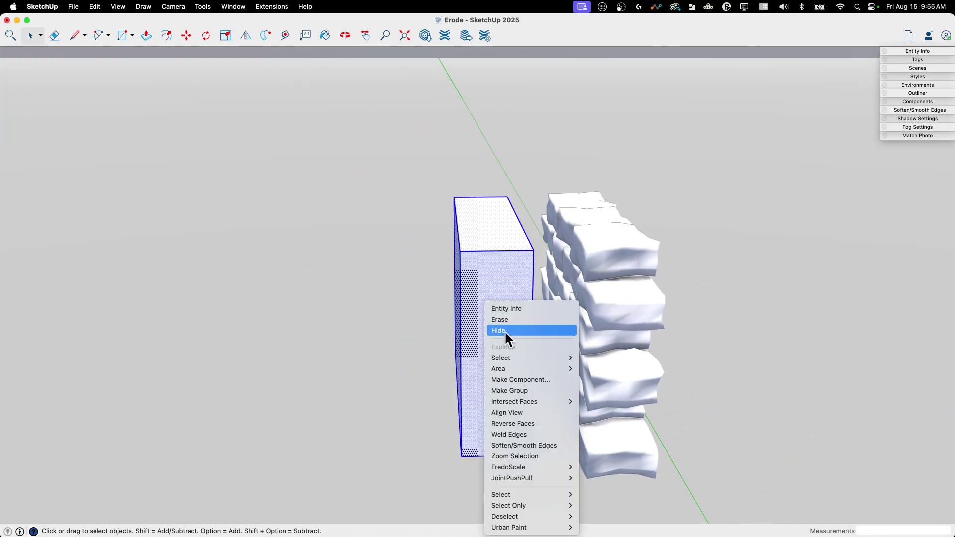
{"action": "left_click", "coordinate": [527, 391]}
Move the grouped box about 3' 7 1/2" into the stone wall so it fills the gaps between the stones.
{"action": "key", "text": "m"}
{"action": "left_click", "coordinate": [503, 418]}
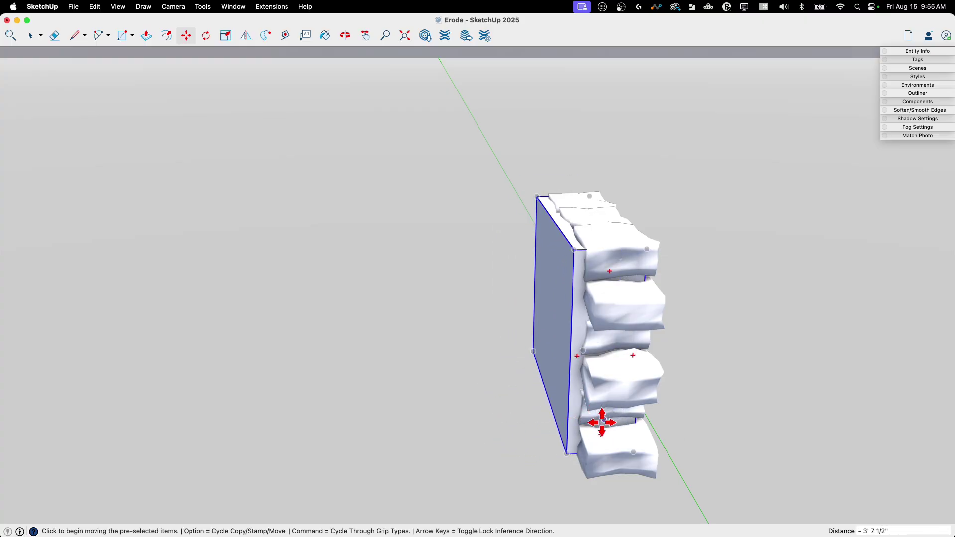
{"action": "middle_click_drag", "start_coordinate": [784, 484], "coordinate": [614, 398]}
{"action": "scroll", "coordinate": [597, 294], "scroll_direction": "up", "scroll_amount": 3}
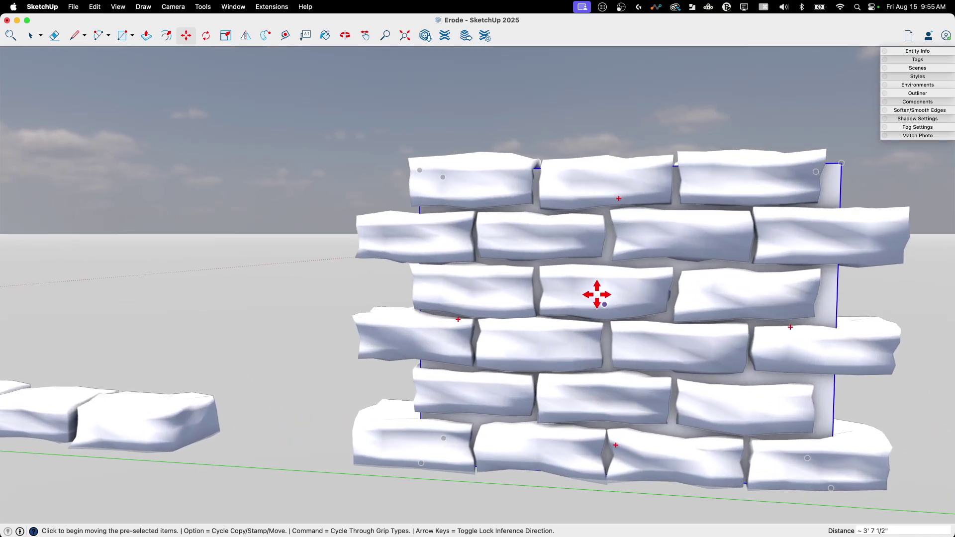
Shift the mortar box 2" through the wall's thickness, and nudge it back slightly so the stones stand proud of it.
{"action": "scroll", "coordinate": [596, 295], "scroll_direction": "down", "scroll_amount": 3}
{"action": "middle_click_drag", "start_coordinate": [596, 294], "coordinate": [651, 307]}
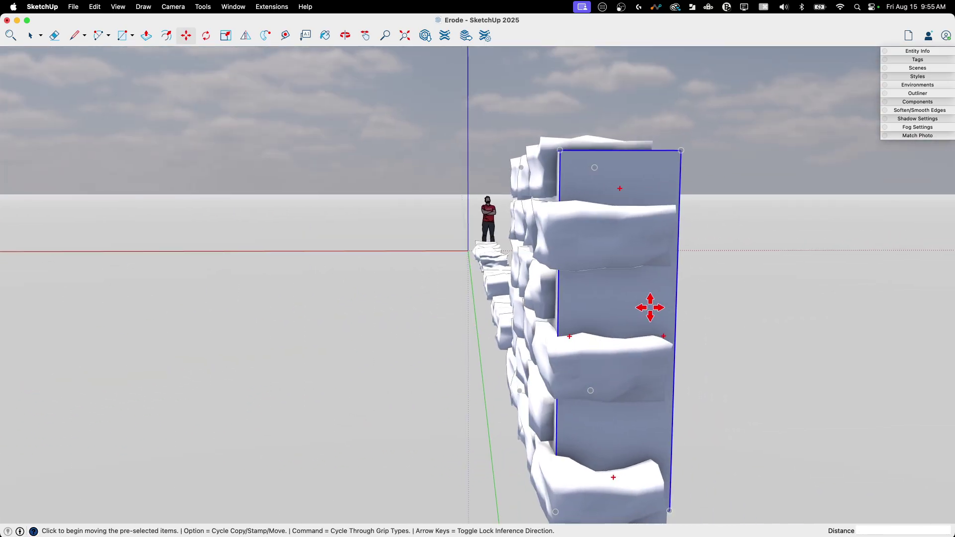
{"action": "left_click", "coordinate": [650, 308]}
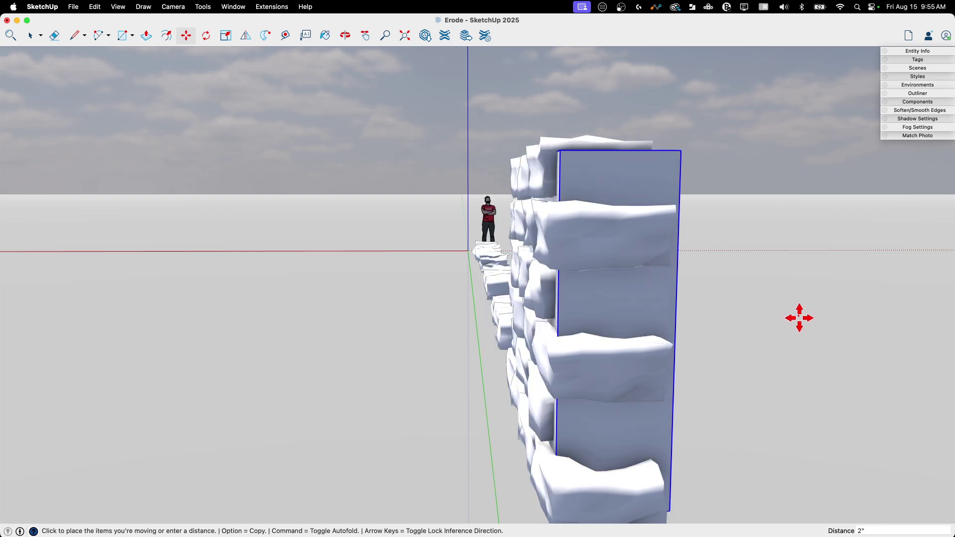
{"action": "middle_click_drag", "start_coordinate": [676, 325], "coordinate": [640, 224]}
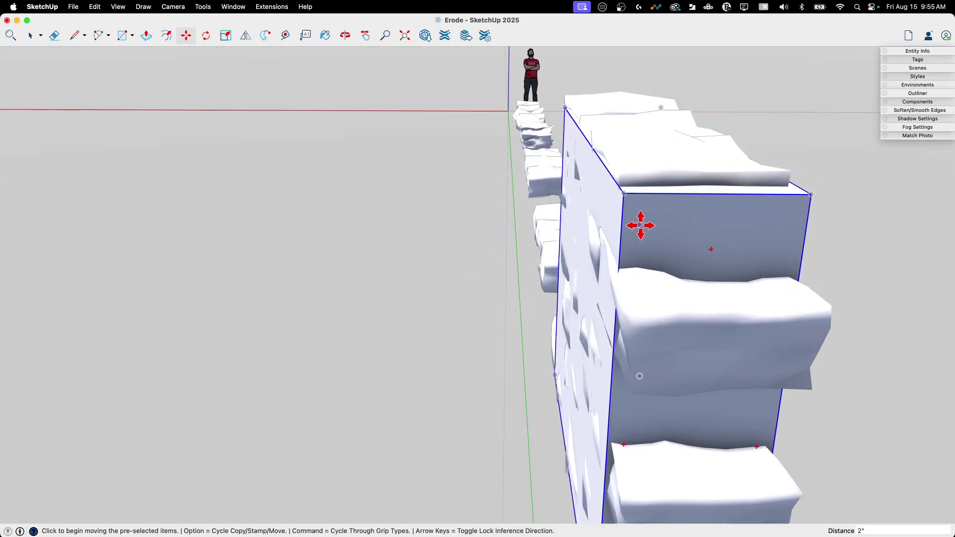
{"action": "left_click", "coordinate": [641, 223]}
{"action": "left_click", "coordinate": [648, 221]}
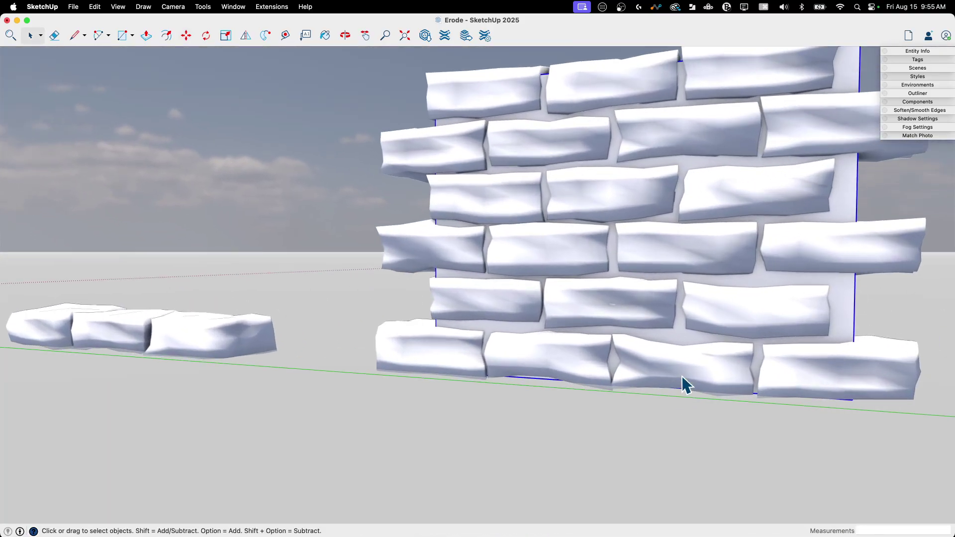
Display the Stone material collection and pick its mottled reddish-brown stone for painting.
{"action": "middle_click_drag", "start_coordinate": [686, 386], "coordinate": [489, 263]}
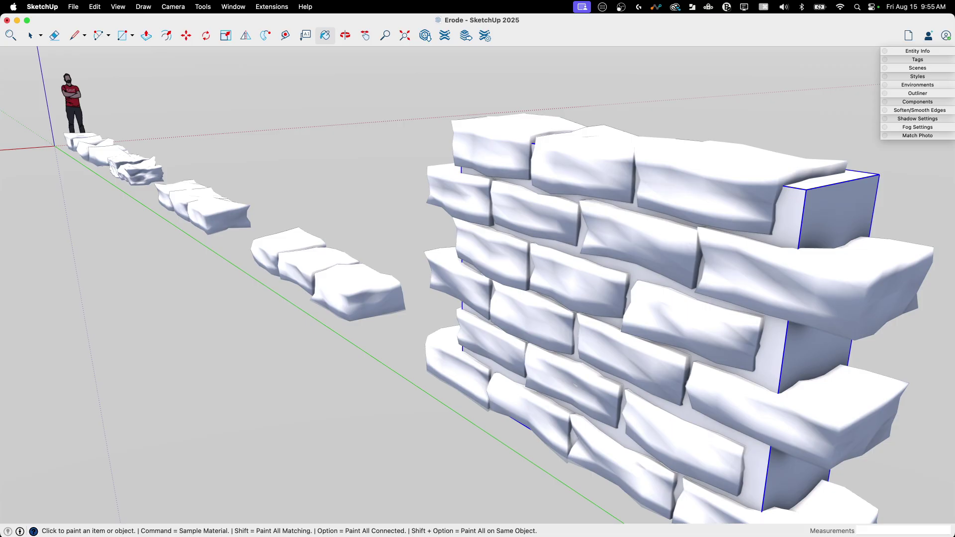
{"action": "key", "text": "b"}
{"action": "left_click_drag", "start_coordinate": [153, 85], "coordinate": [346, 148]}
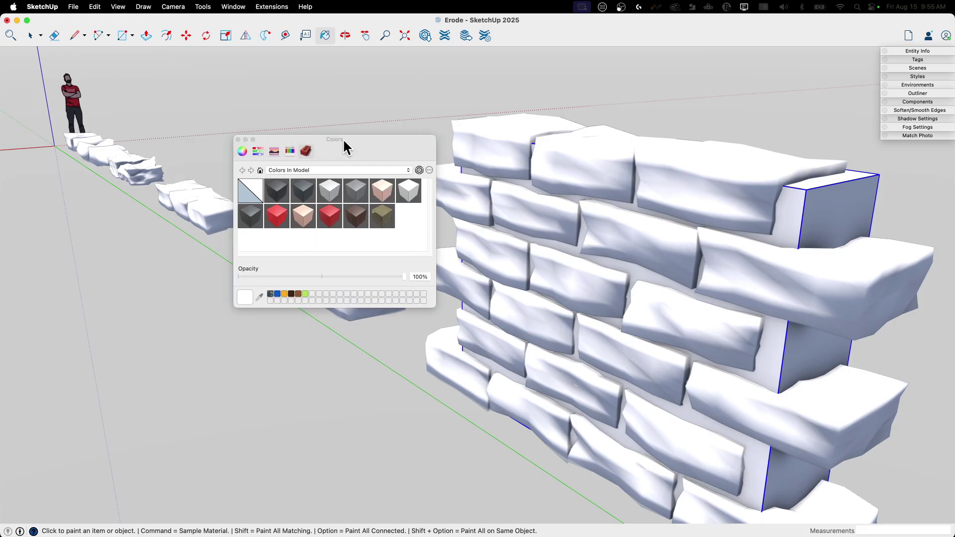
{"action": "left_click", "coordinate": [284, 170]}
{"action": "left_click", "coordinate": [309, 280]}
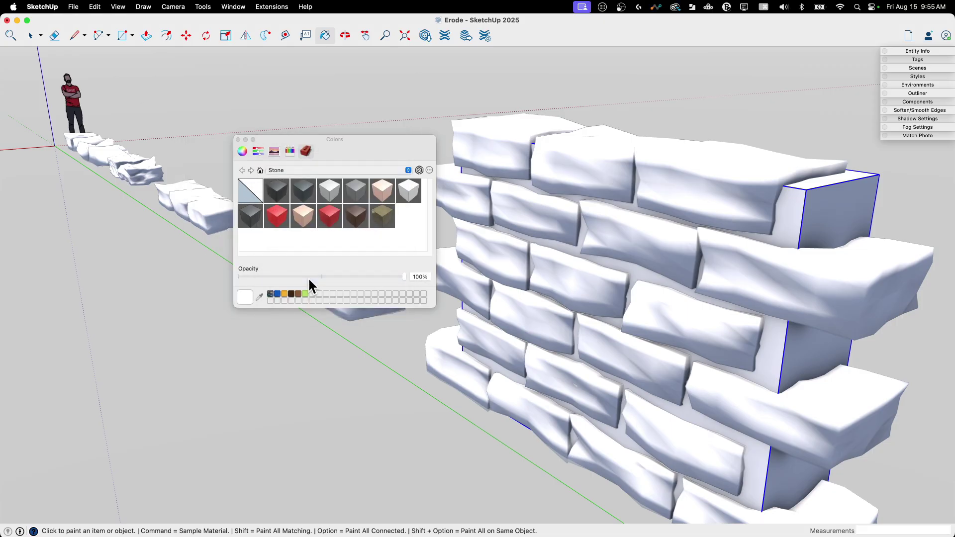
{"action": "left_click", "coordinate": [298, 194]}
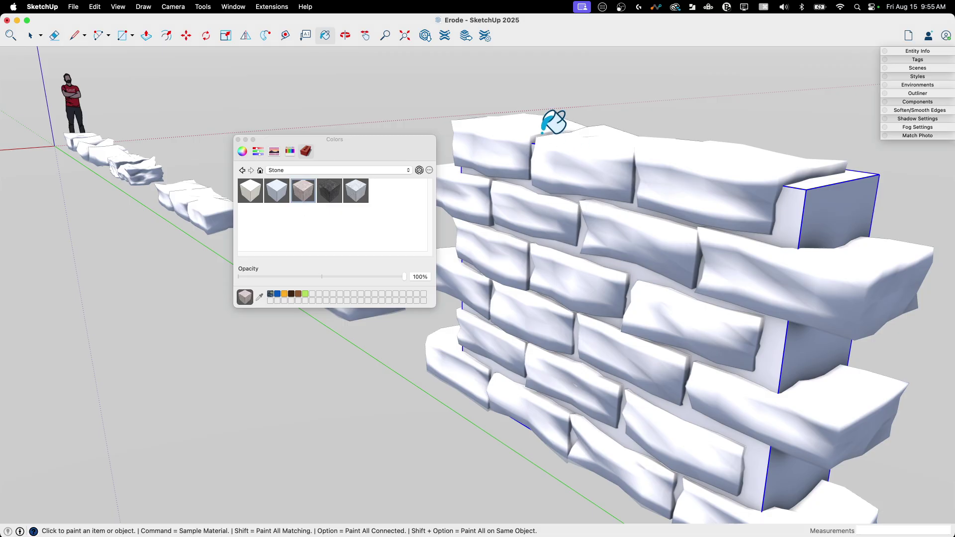
Paint every stone in all six rows of the wall with the reddish-brown stone material.
{"action": "left_click", "coordinate": [492, 149]}
{"action": "left_click", "coordinate": [607, 152]}
{"action": "left_click", "coordinate": [695, 165]}
{"action": "left_click", "coordinate": [672, 231]}
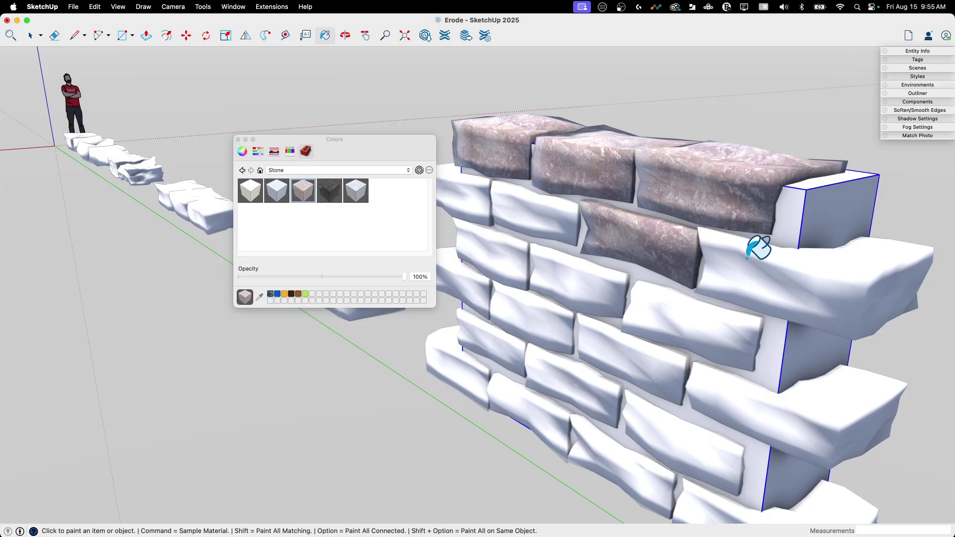
{"action": "left_click", "coordinate": [757, 247]}
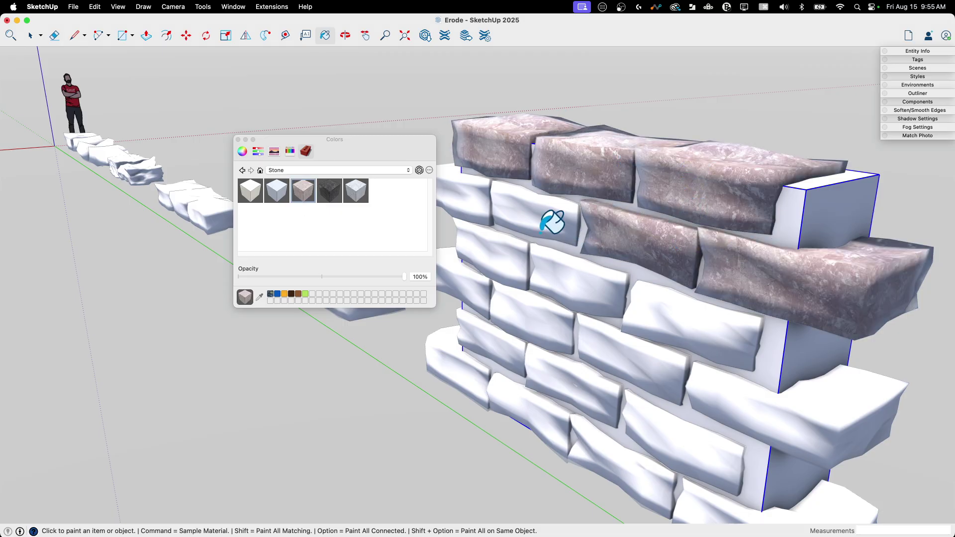
{"action": "left_click", "coordinate": [659, 298]}
{"action": "left_click", "coordinate": [760, 395]}
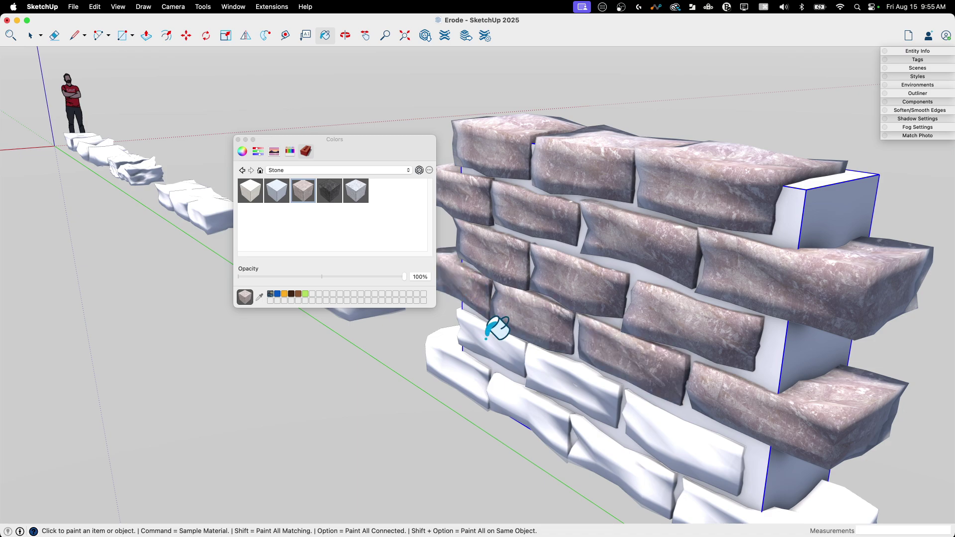
{"action": "left_click", "coordinate": [694, 422]}
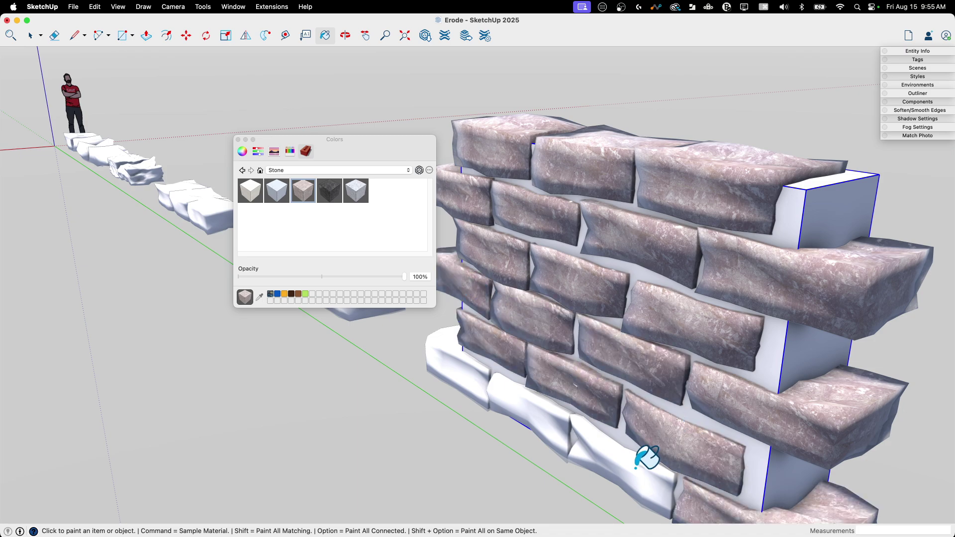
Paint the mortar box behind the stones with the pale pitted material from the Stone collection and close the materials palette.
{"action": "middle_click_drag", "start_coordinate": [460, 374], "coordinate": [276, 154]}
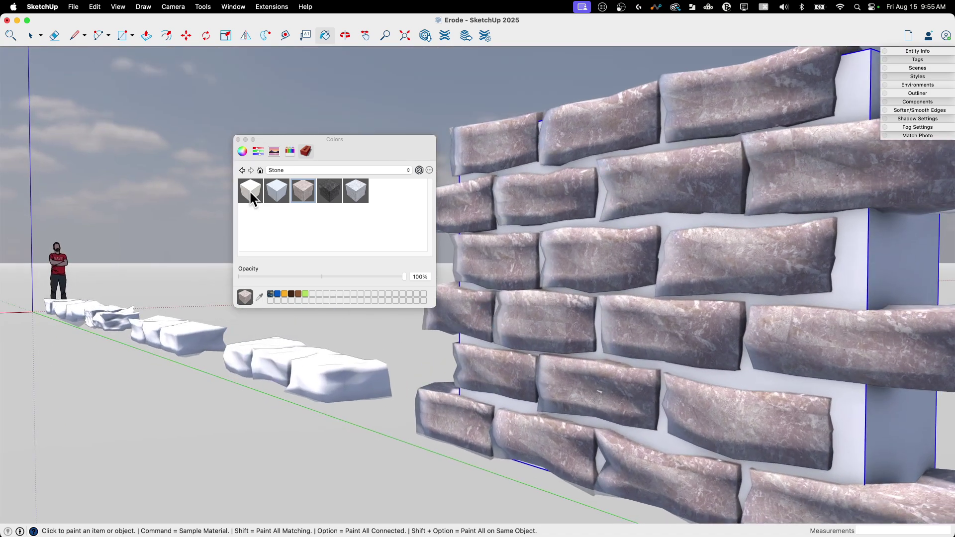
{"action": "left_click", "coordinate": [251, 190]}
{"action": "left_click", "coordinate": [858, 236]}
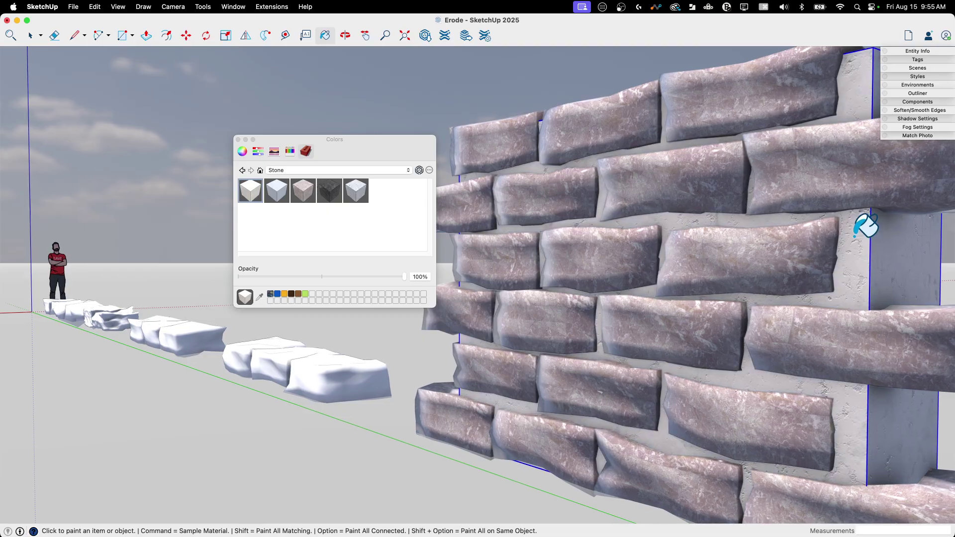
{"action": "key", "text": "space"}
{"action": "scroll", "coordinate": [859, 249], "scroll_direction": "up", "scroll_amount": 5}
{"action": "scroll", "coordinate": [786, 472], "scroll_direction": "up", "scroll_amount": 8}
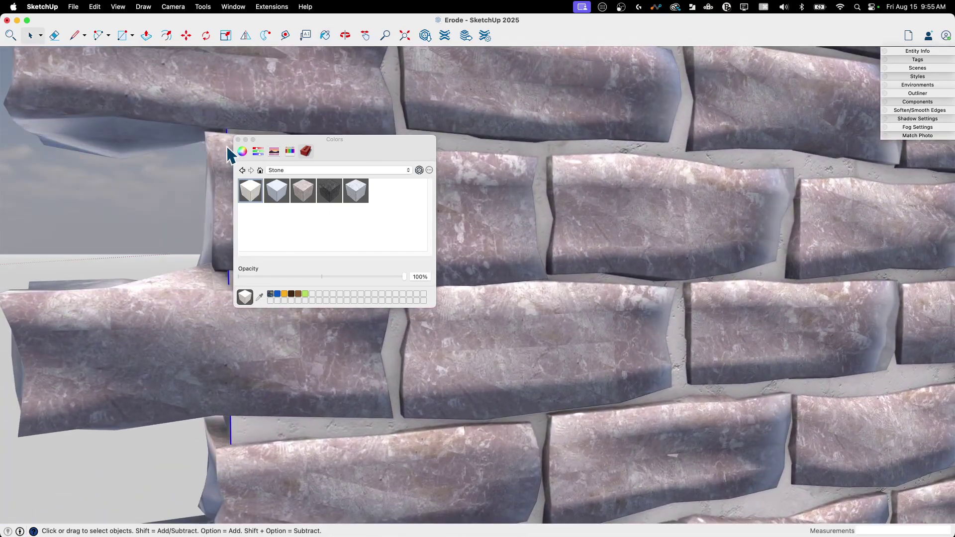
{"action": "left_click", "coordinate": [238, 140]}
Move the mortar box about 3 13/16" along the green axis so both its ends line up with the shorter stone rows.
{"action": "scroll", "coordinate": [688, 252], "scroll_direction": "up", "scroll_amount": 10}
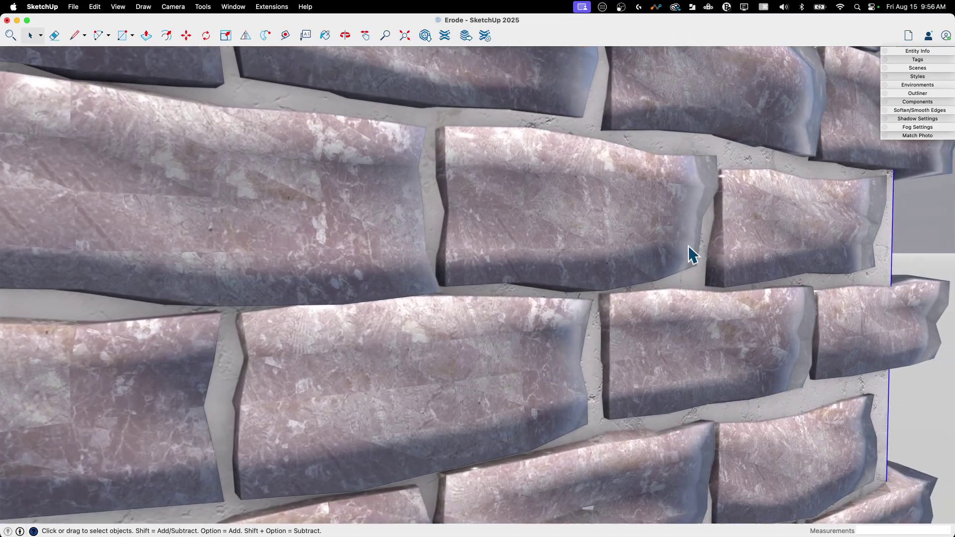
{"action": "scroll", "coordinate": [671, 263], "scroll_direction": "down", "scroll_amount": 15}
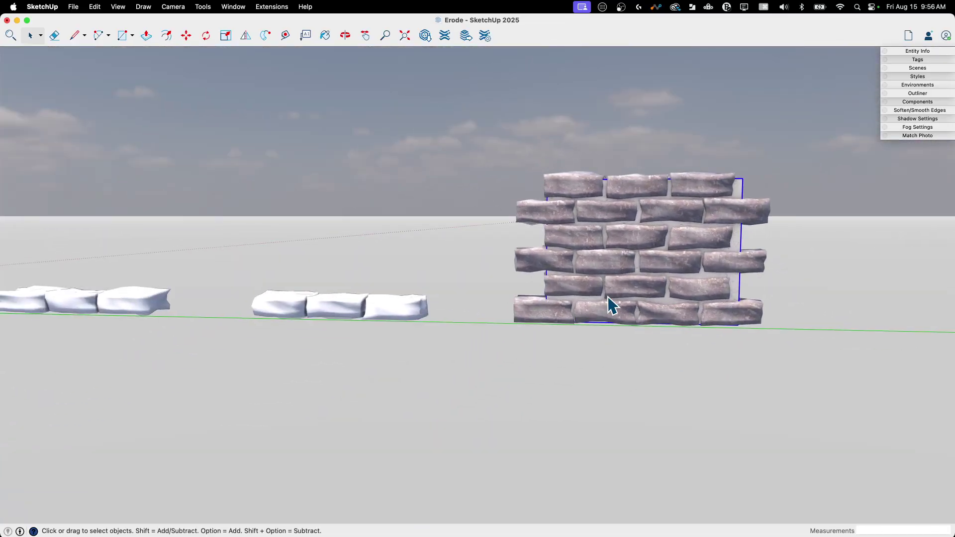
{"action": "scroll", "coordinate": [619, 296], "scroll_direction": "up", "scroll_amount": 2}
{"action": "middle_click_drag", "start_coordinate": [624, 289], "coordinate": [456, 283]}
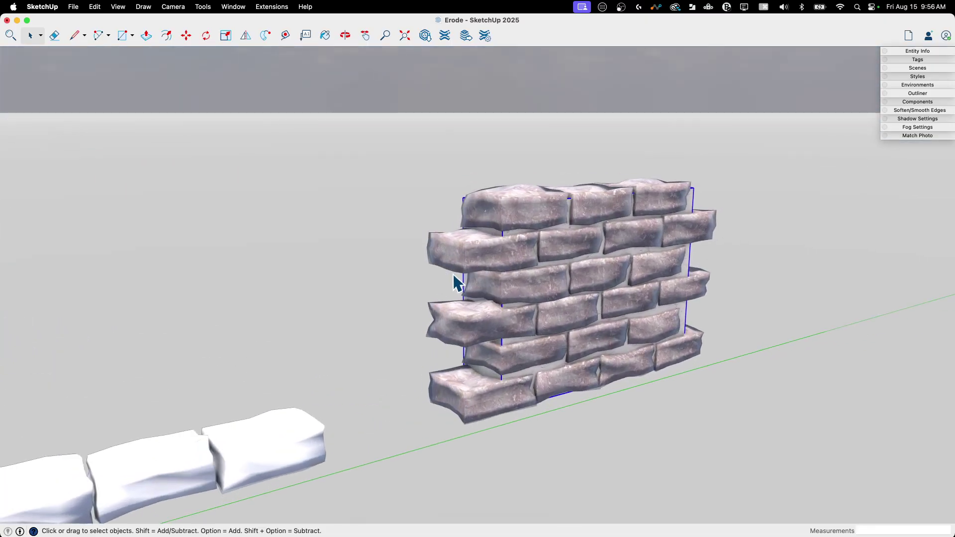
{"action": "middle_click_drag", "start_coordinate": [497, 238], "coordinate": [826, 281]}
{"action": "left_click", "coordinate": [823, 274]}
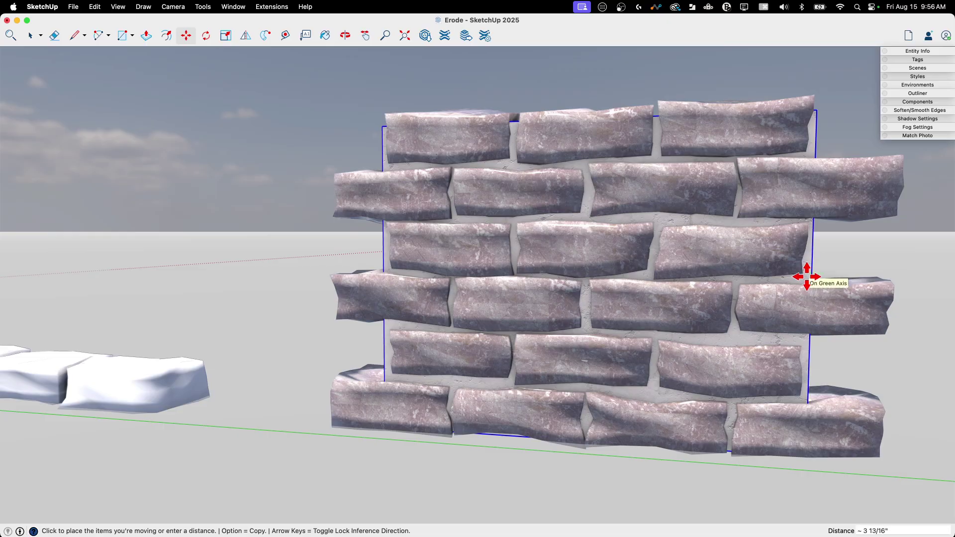
{"action": "key", "text": "space"}
{"action": "scroll", "coordinate": [682, 480], "scroll_direction": "up", "scroll_amount": 6}
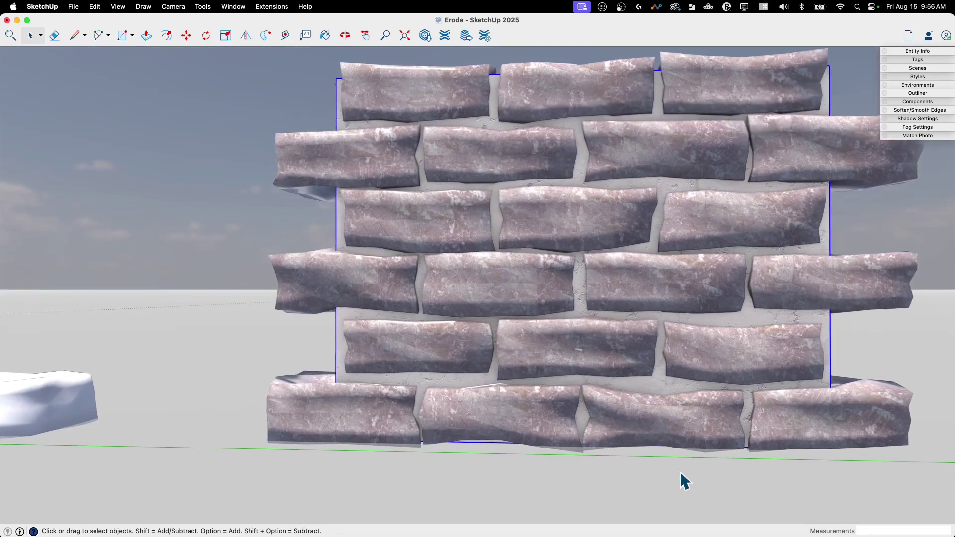
{"action": "middle_click_drag", "start_coordinate": [616, 490], "coordinate": [543, 419]}
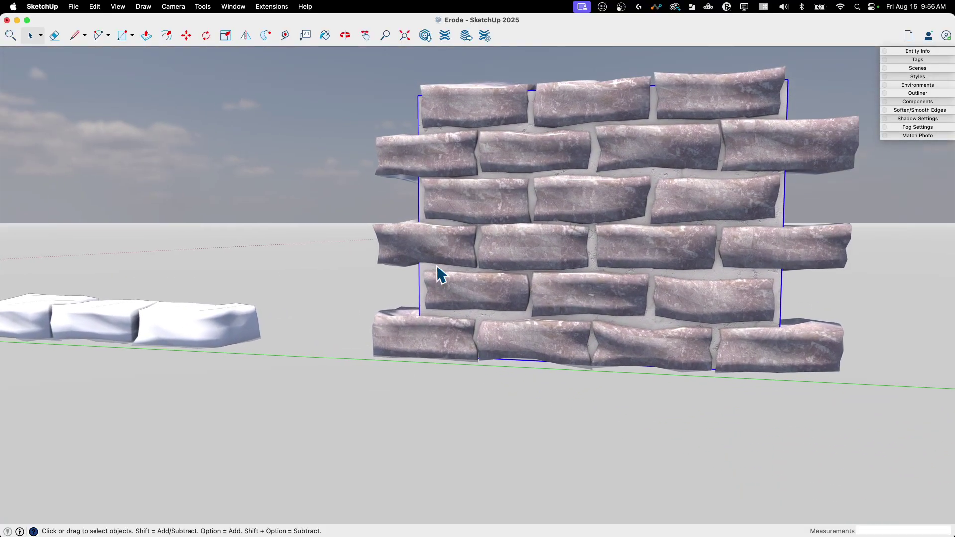
{"action": "middle_click_drag", "start_coordinate": [437, 268], "coordinate": [416, 338]}
{"action": "scroll", "coordinate": [416, 338], "scroll_direction": "up", "scroll_amount": 2}
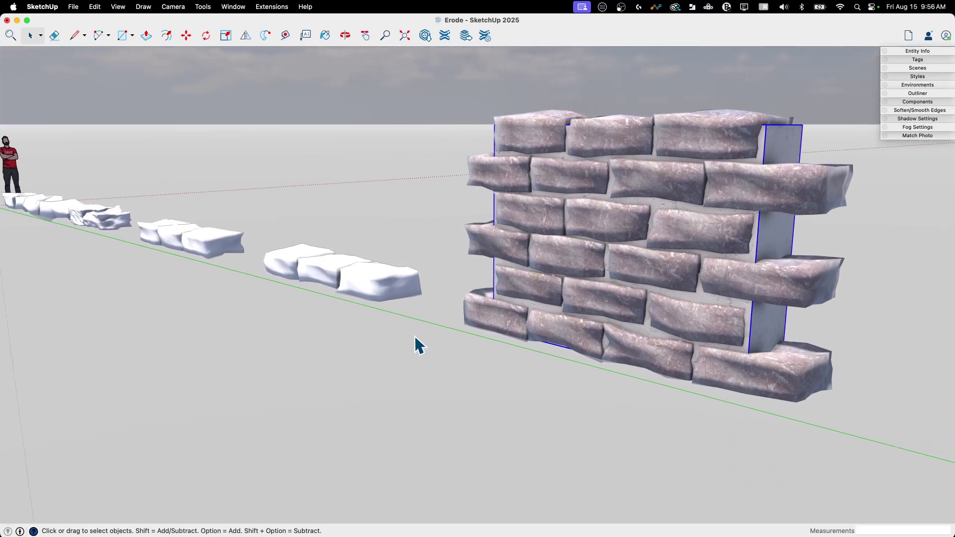
{"action": "scroll", "coordinate": [415, 336], "scroll_direction": "up", "scroll_amount": 1}
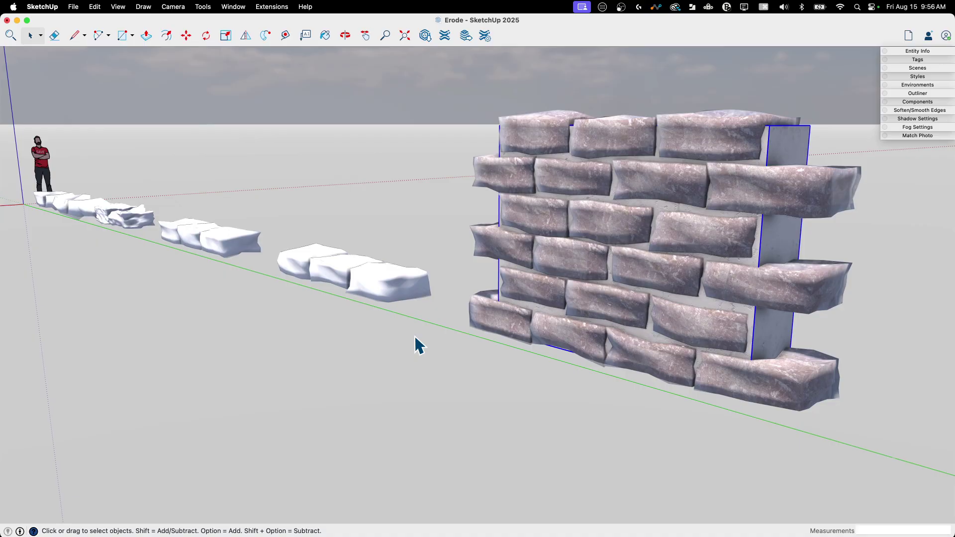